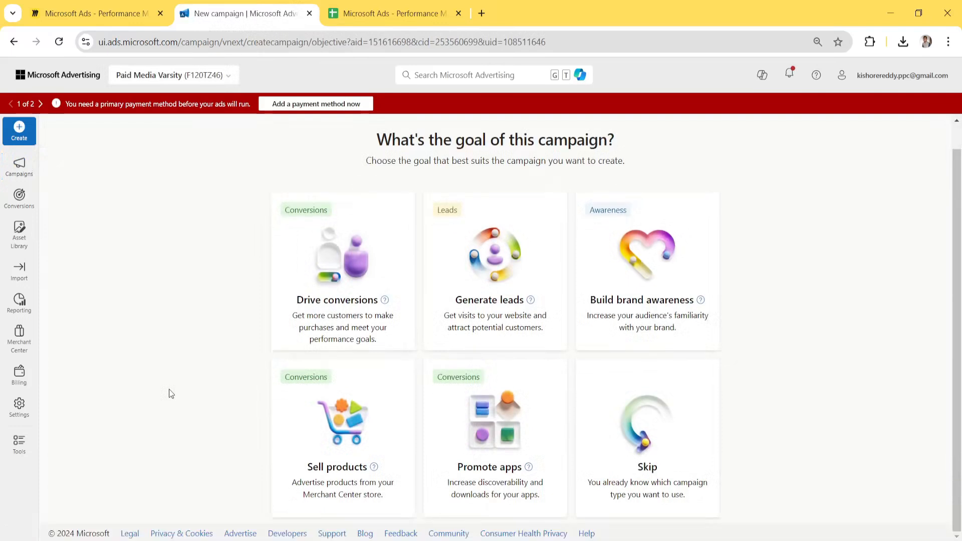
# Start a Sell products campaign of the Performance Max type with the digistore pros store, and save the product settings with all products included
pyautogui.click(314, 456)
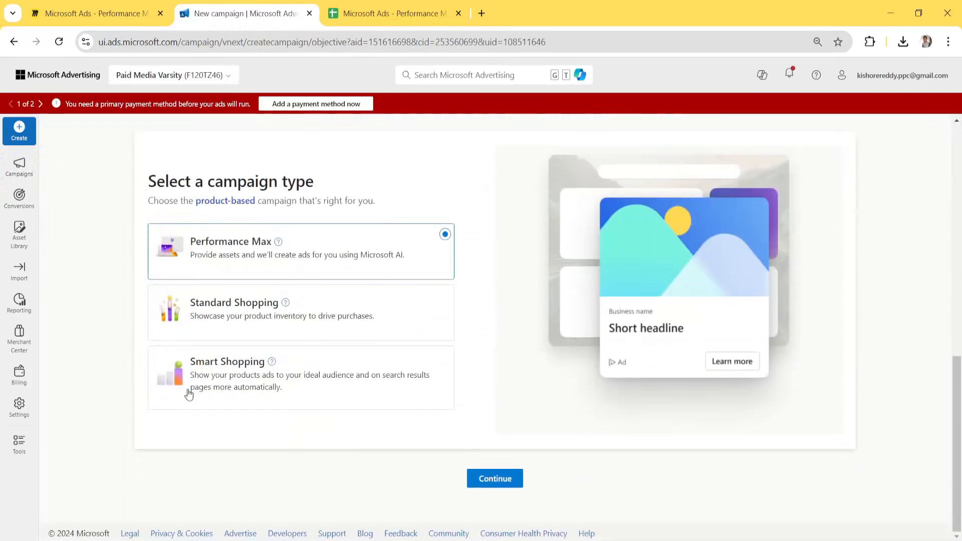
pyautogui.click(509, 479)
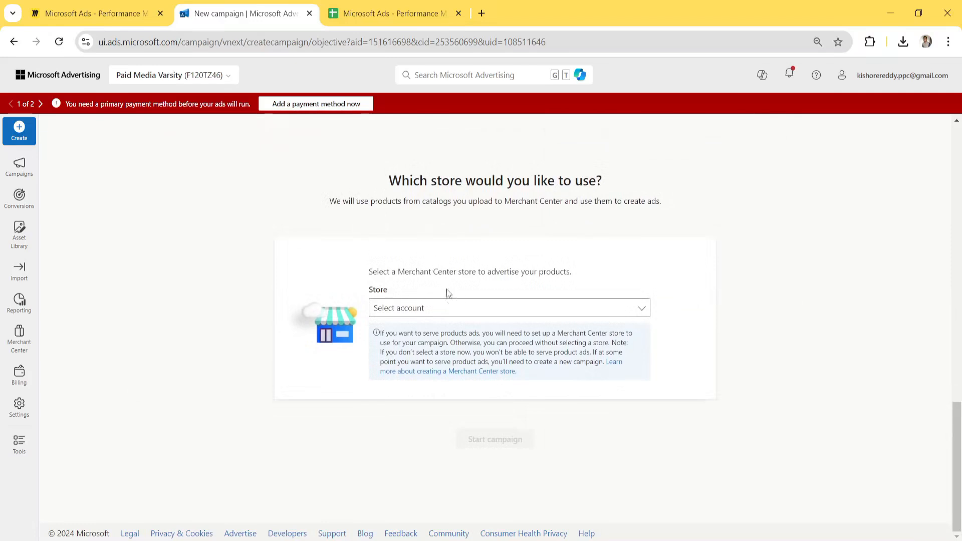
pyautogui.click(459, 306)
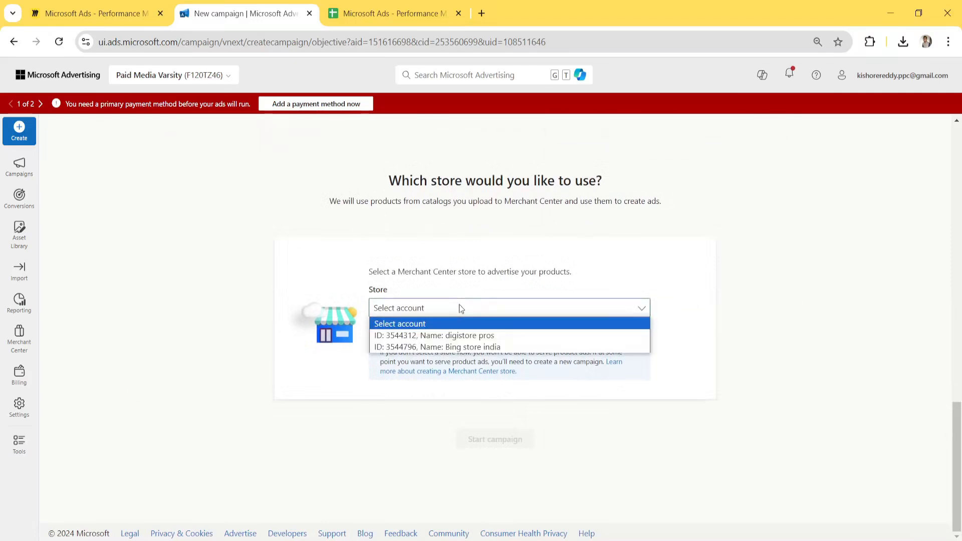
pyautogui.click(461, 335)
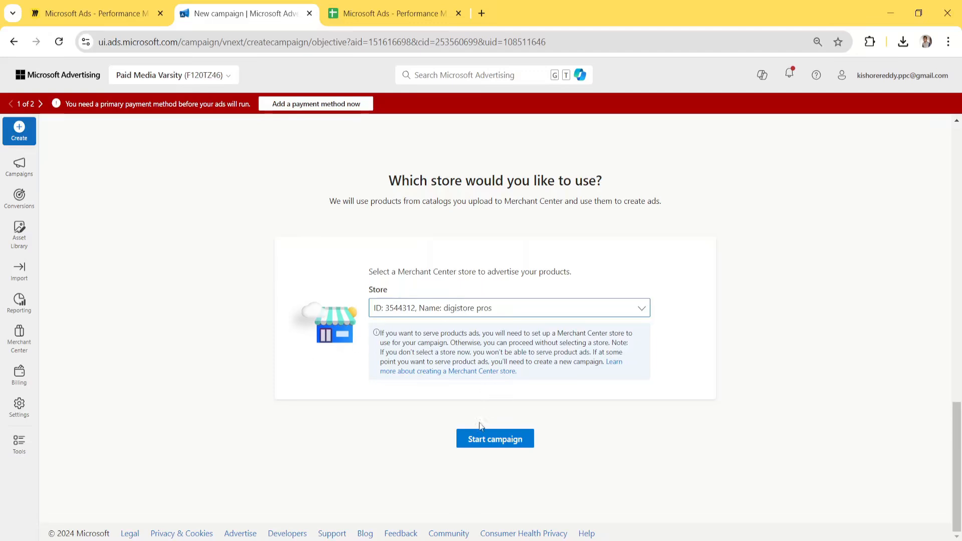
pyautogui.click(482, 443)
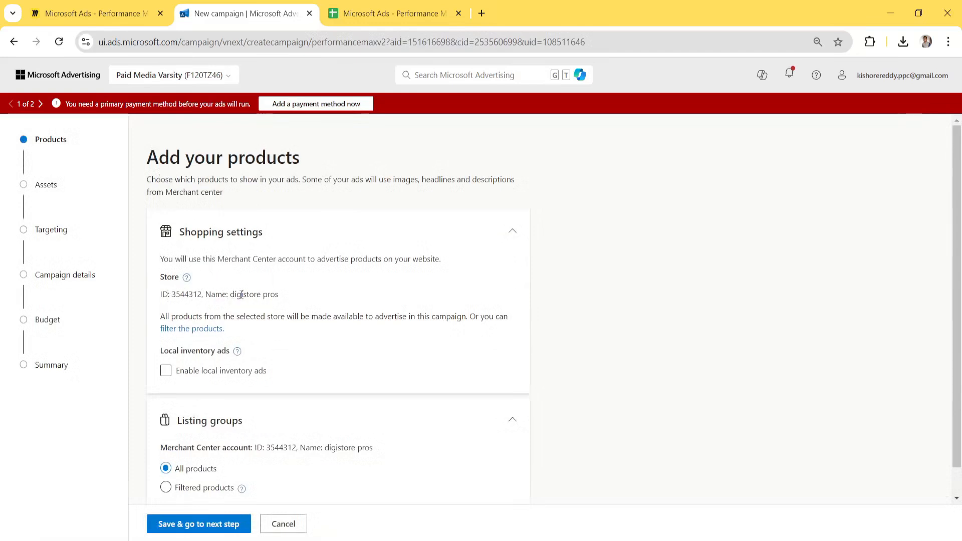
pyautogui.scroll(-1, 238, 295)
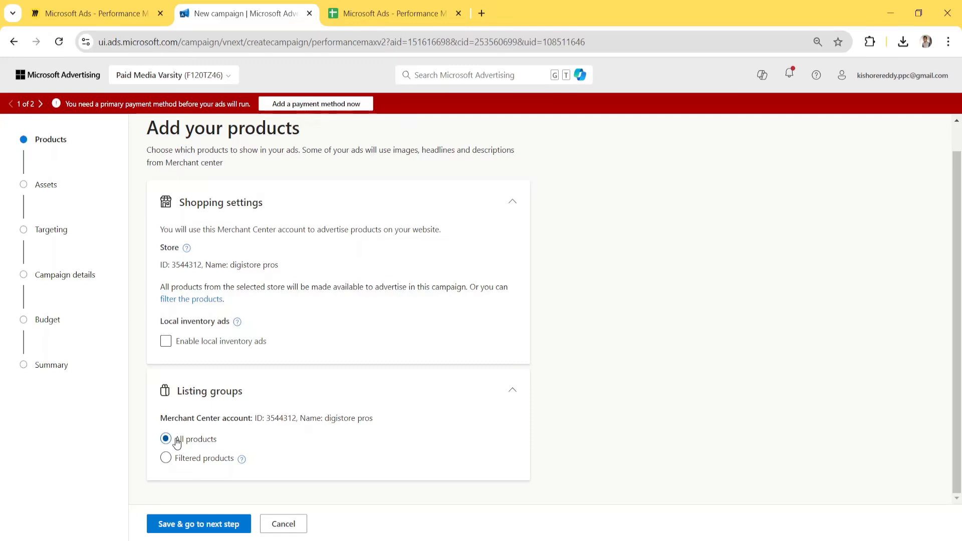
pyautogui.click(195, 524)
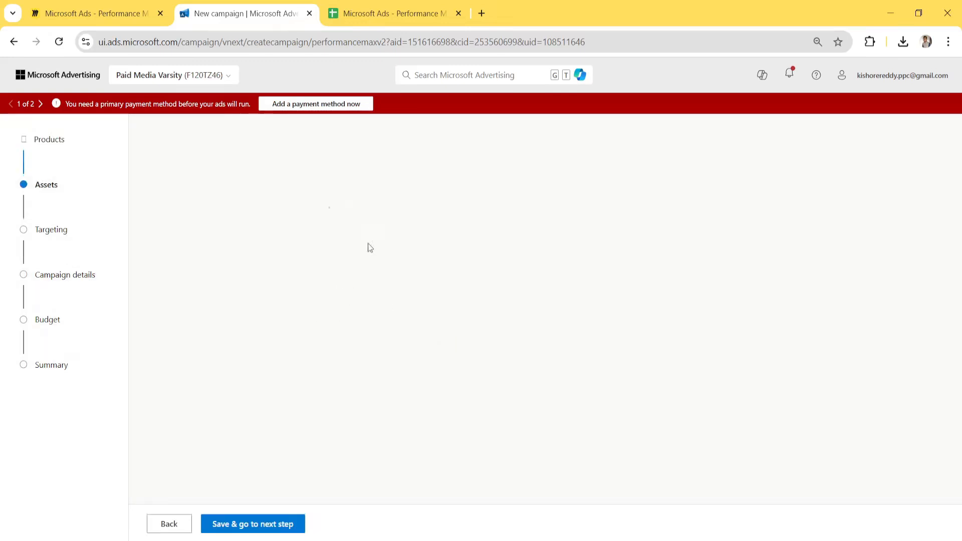
# Replace the default asset group name with "Demo Asset group"
pyautogui.click(266, 295)
pyautogui.moveTo(266, 295); pyautogui.dragTo(149, 303)
pyautogui.press('BackSpace')
pyautogui.write('Asse')
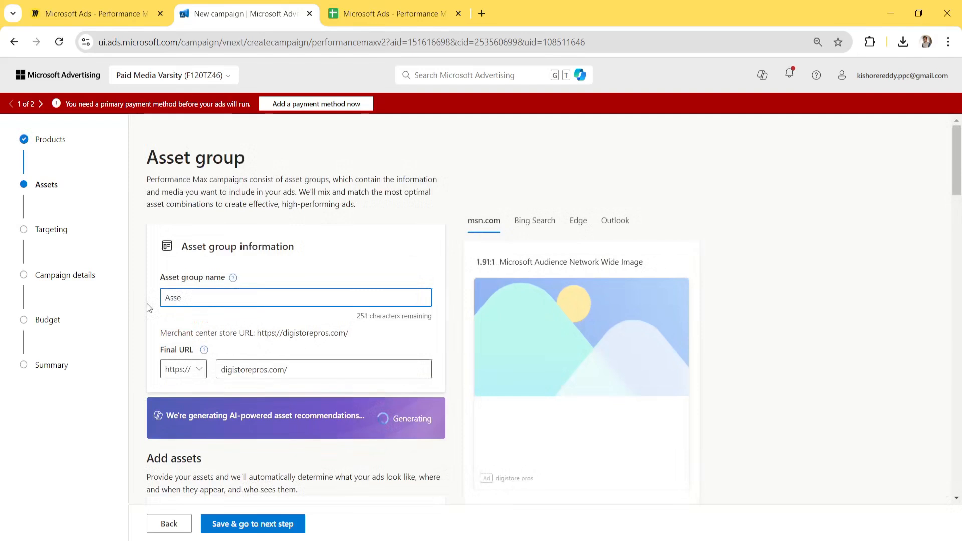
pyautogui.write('t Grop')
pyautogui.press('BackSpace')
pyautogui.press('BackSpace')
pyautogui.press('BackSpace')
pyautogui.press('BackSpace')
pyautogui.press('BackSpace')
pyautogui.press('BackSpace')
pyautogui.press('BackSpace')
pyautogui.press('BackSpace')
pyautogui.press('BackSpace')
pyautogui.press('BackSpace')
pyautogui.press('BackSpace')
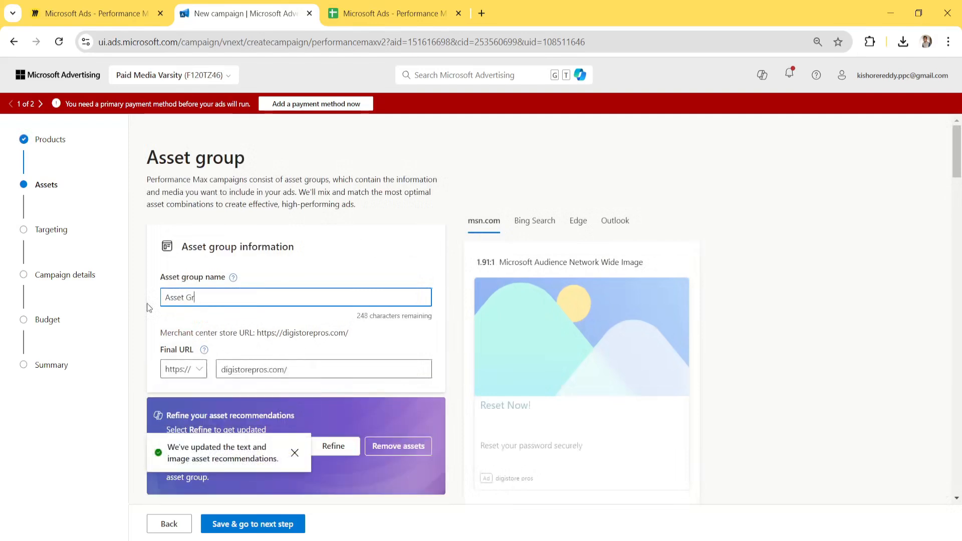
pyautogui.write('Dem')
pyautogui.write('o Ass')
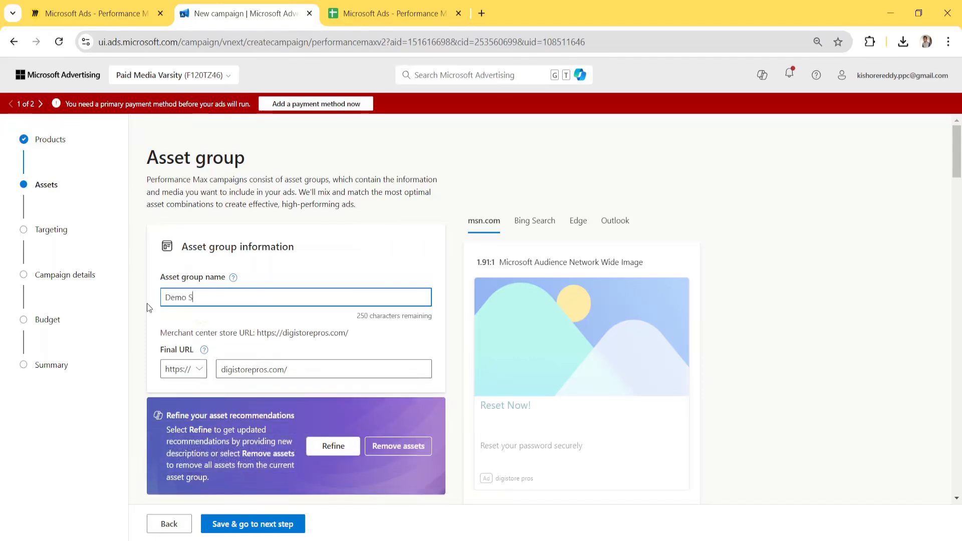
pyautogui.write('et group')
# Review the asset group's final URL and its ad previews for Bing Search, Edge, Outlook and msn.com
pyautogui.scroll(-2, 146, 303)
pyautogui.click(271, 266)
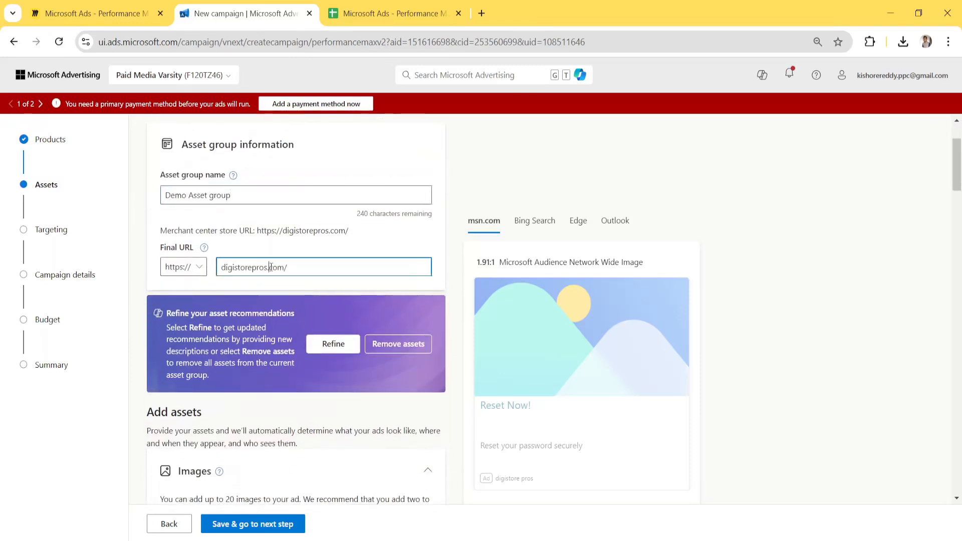
pyautogui.scroll(-2, 271, 265)
pyautogui.scroll(-1, 271, 267)
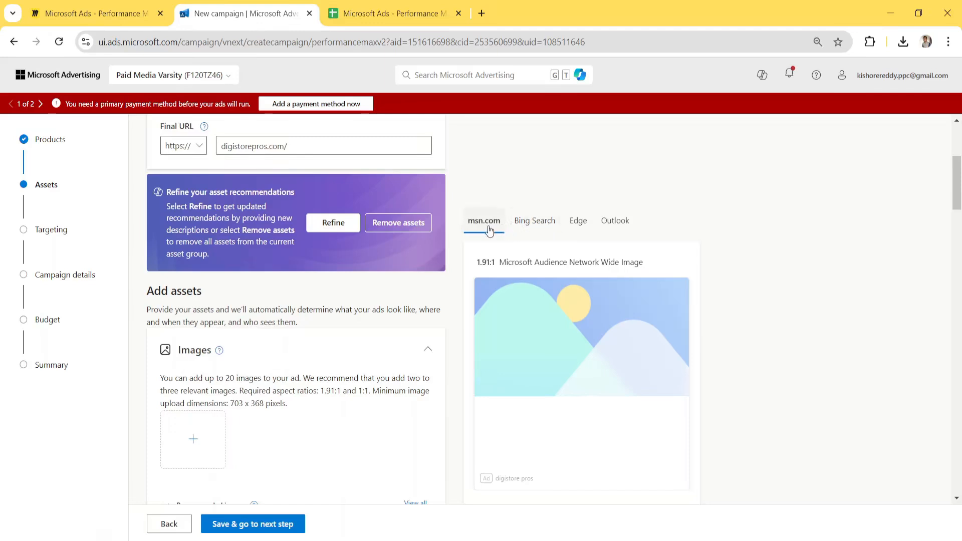
pyautogui.click(548, 222)
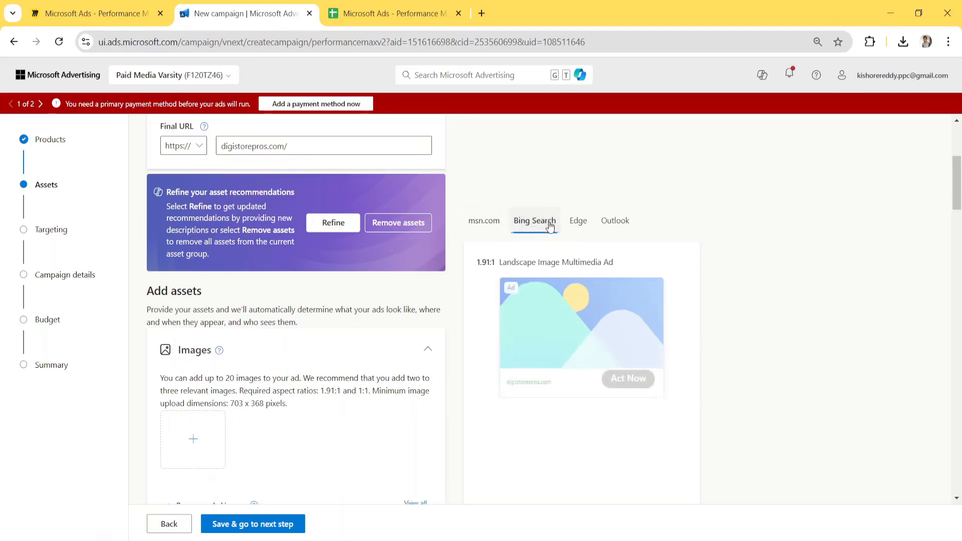
pyautogui.click(575, 228)
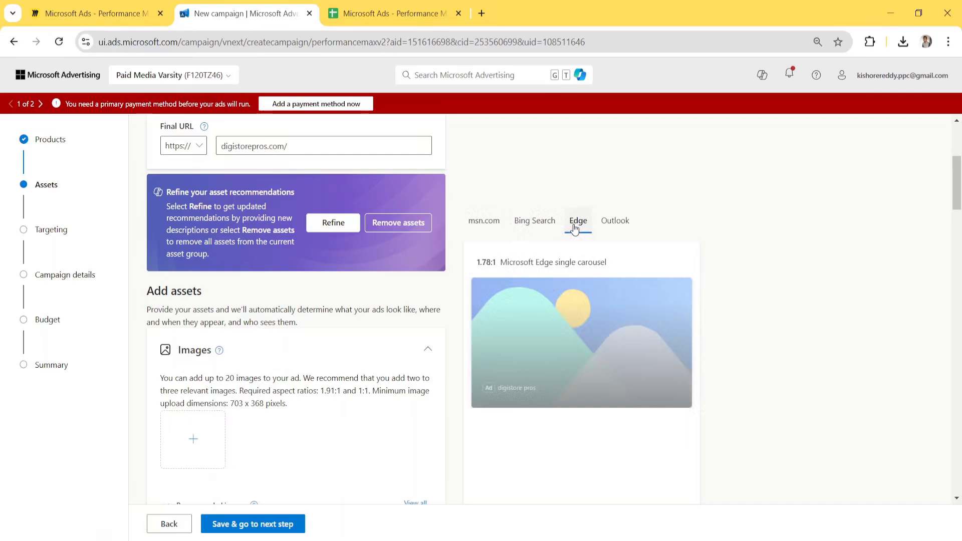
pyautogui.click(608, 227)
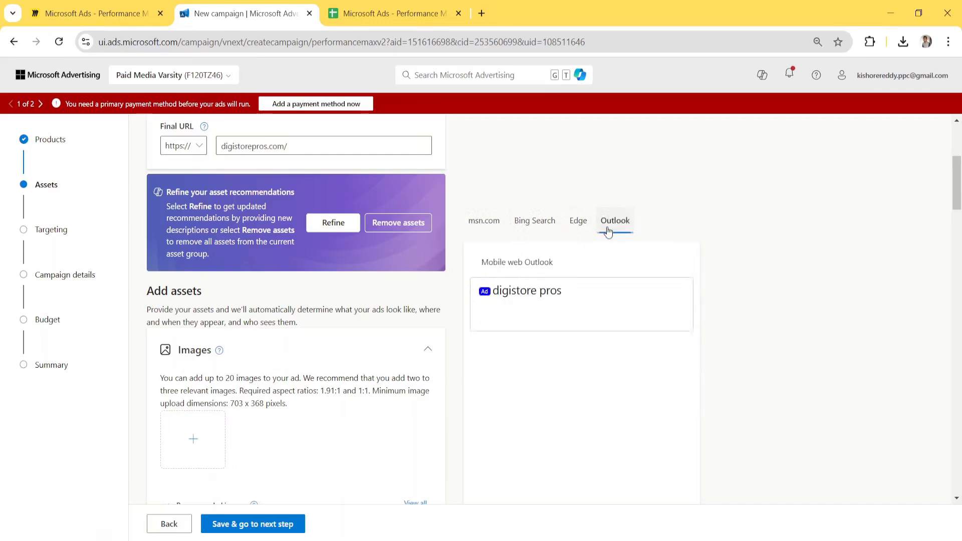
pyautogui.click(470, 225)
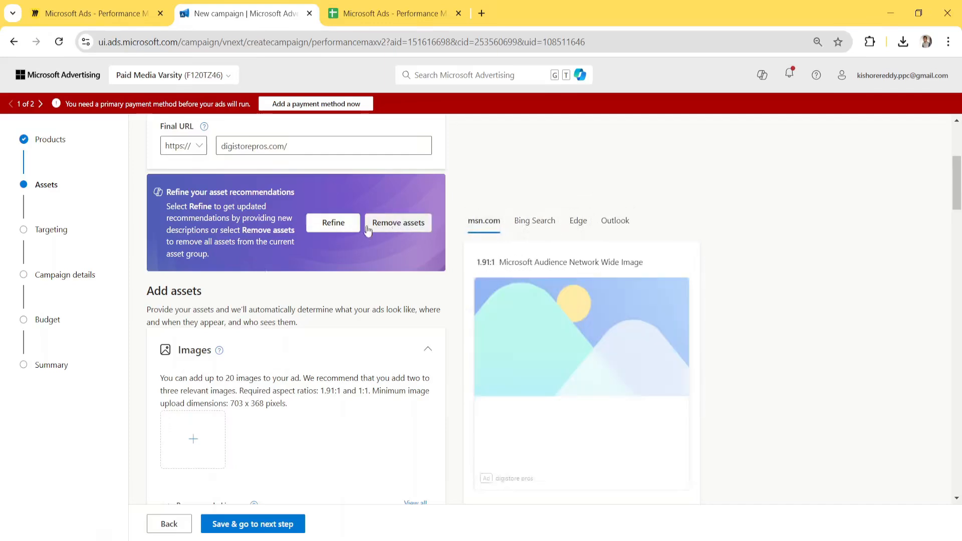
# Copy Headline 1, "Digistorepros", from the Google Sheets campaign spreadsheet into the asset group's first short headline
pyautogui.scroll(-9, 218, 337)
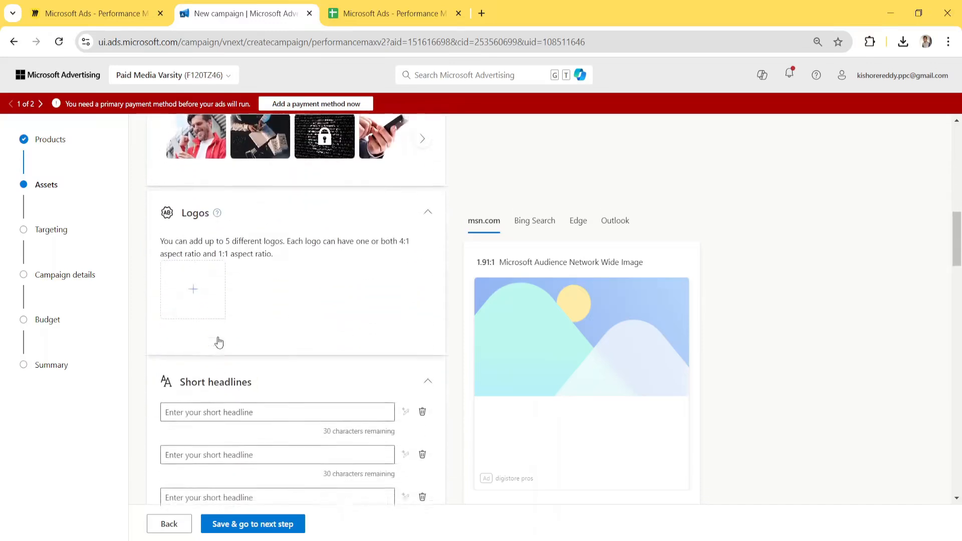
pyautogui.scroll(-2, 208, 278)
pyautogui.click(244, 300)
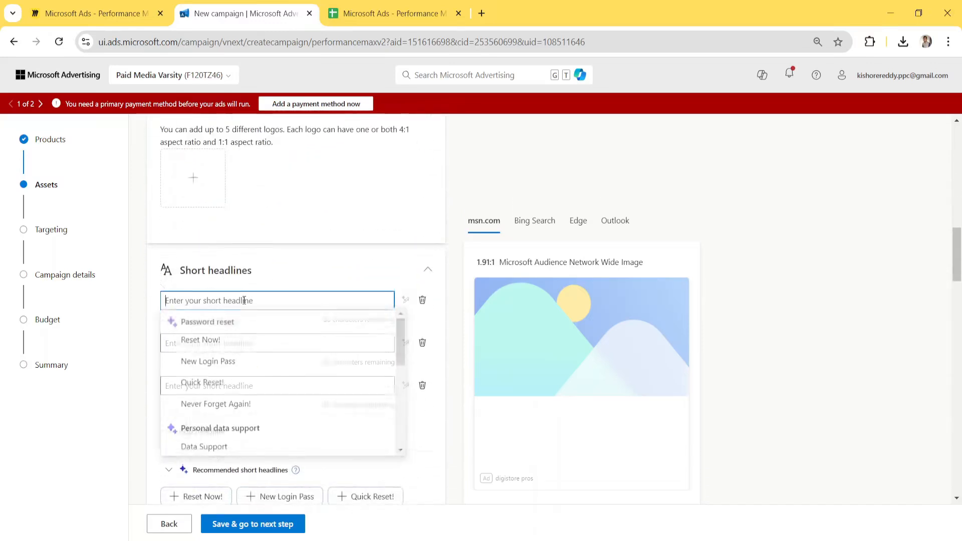
pyautogui.click(386, 14)
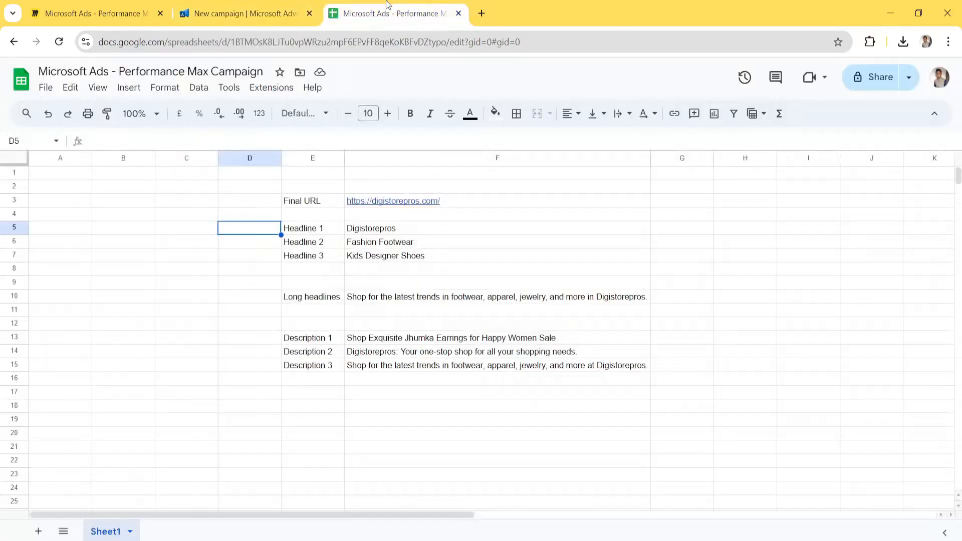
pyautogui.click(393, 231)
pyautogui.hotkey('ctrl', 'c')
pyautogui.click(260, 7)
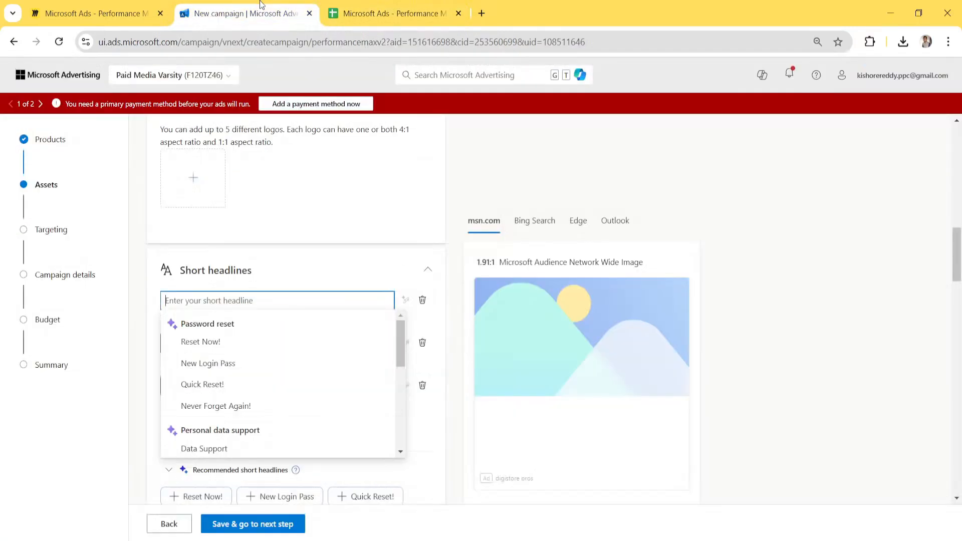
pyautogui.hotkey('ctrl', 'v')
# Copy Headline 2, "Fashion Footwear", from the Google Sheets spreadsheet into the second short headline
pyautogui.click(216, 343)
pyautogui.click(387, 4)
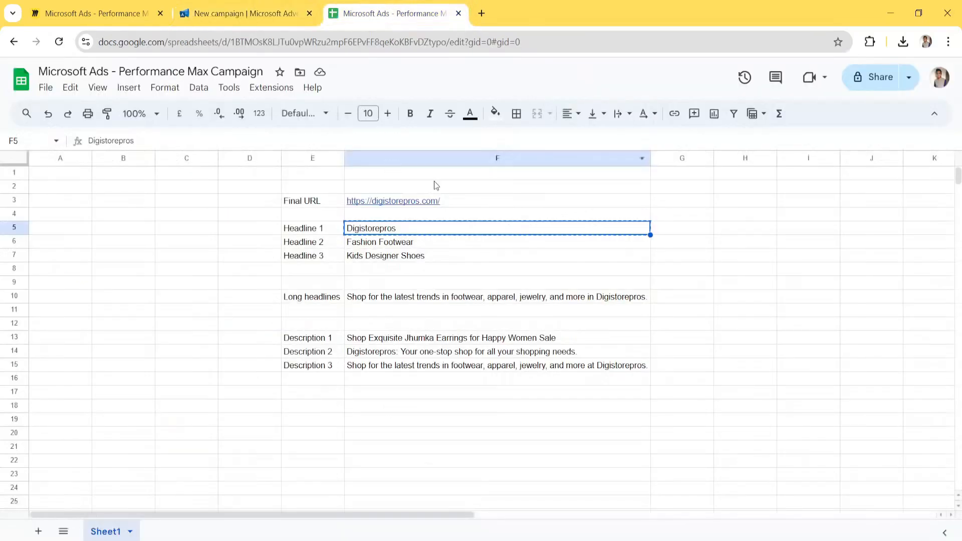
pyautogui.press('Down')
pyautogui.hotkey('ctrl', 'c')
pyautogui.click(232, 7)
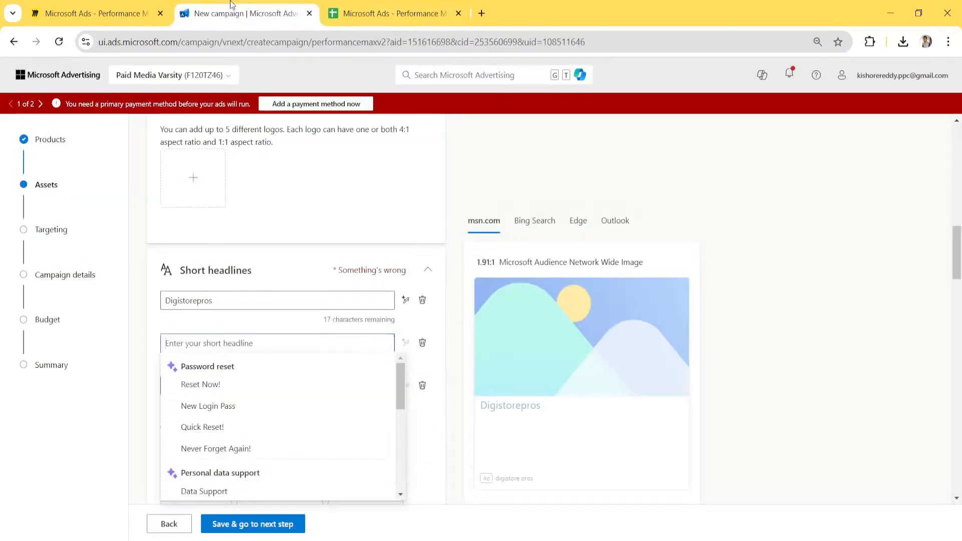
pyautogui.hotkey('ctrl', 'v')
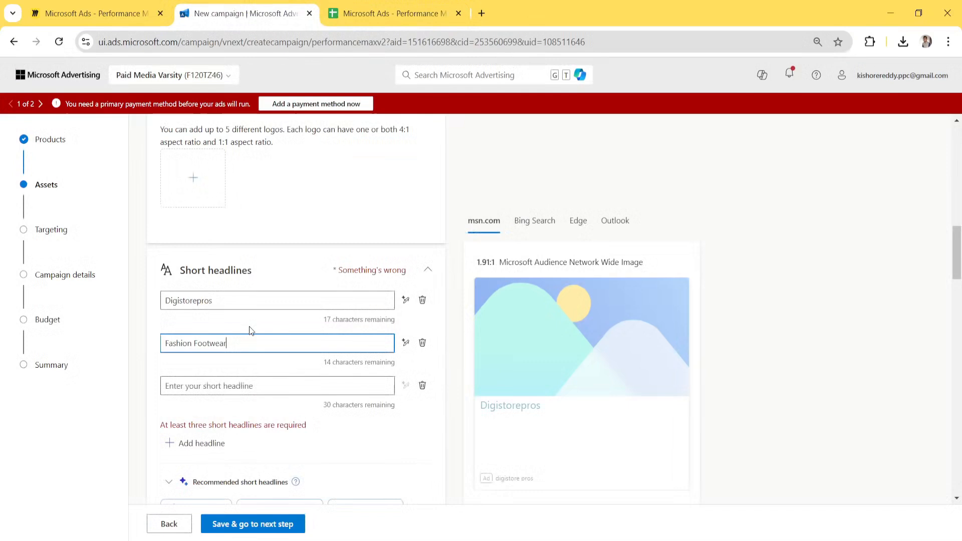
# Copy Headline 3, "Kids Designer Shoes", from the Google Sheets spreadsheet into the third short headline
pyautogui.click(221, 386)
pyautogui.click(416, 7)
pyautogui.press('Down')
pyautogui.hotkey('ctrl', 'c')
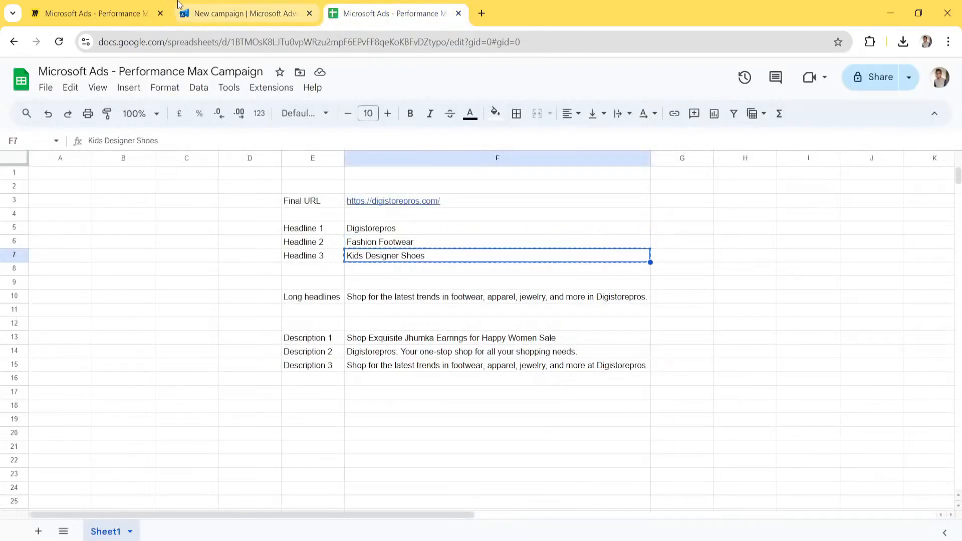
pyautogui.click(200, 7)
pyautogui.hotkey('ctrl', 'v')
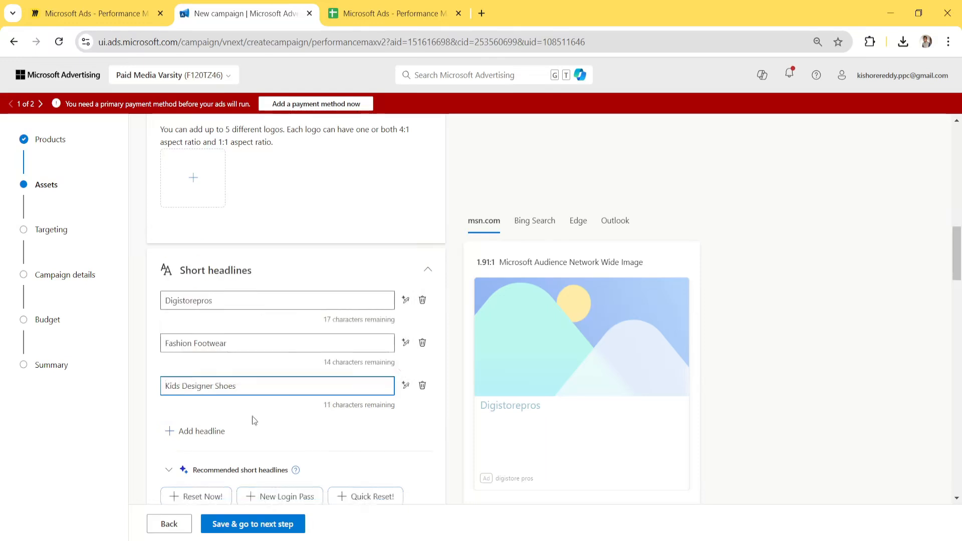
# Copy the long headline "Shop for the latest trends in footwear, apparel, jewelry, and more in Digistorepros." from the Google Sheets spreadsheet into the asset group
pyautogui.scroll(-5, 251, 416)
pyautogui.click(203, 388)
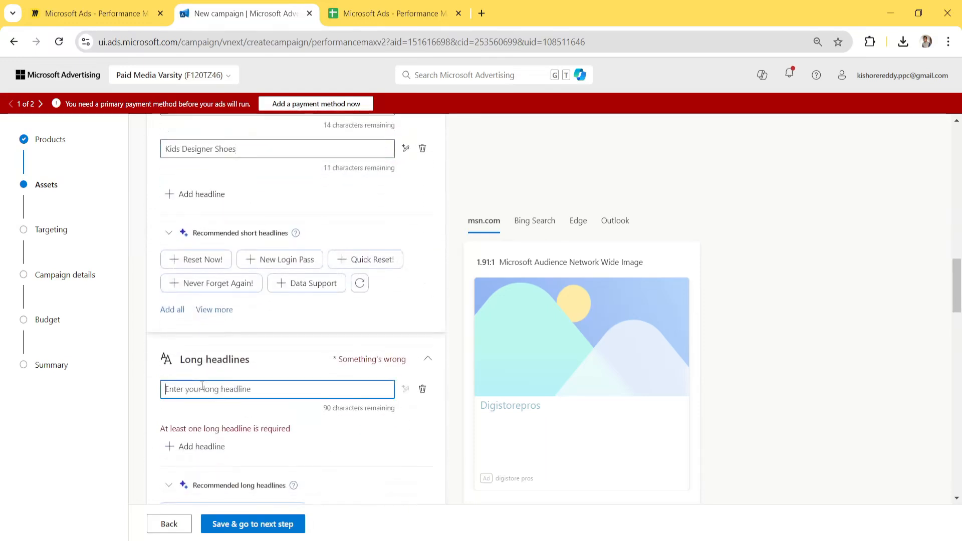
pyautogui.click(447, 6)
pyautogui.press('Down')
pyautogui.press('Down')
pyautogui.press('Down')
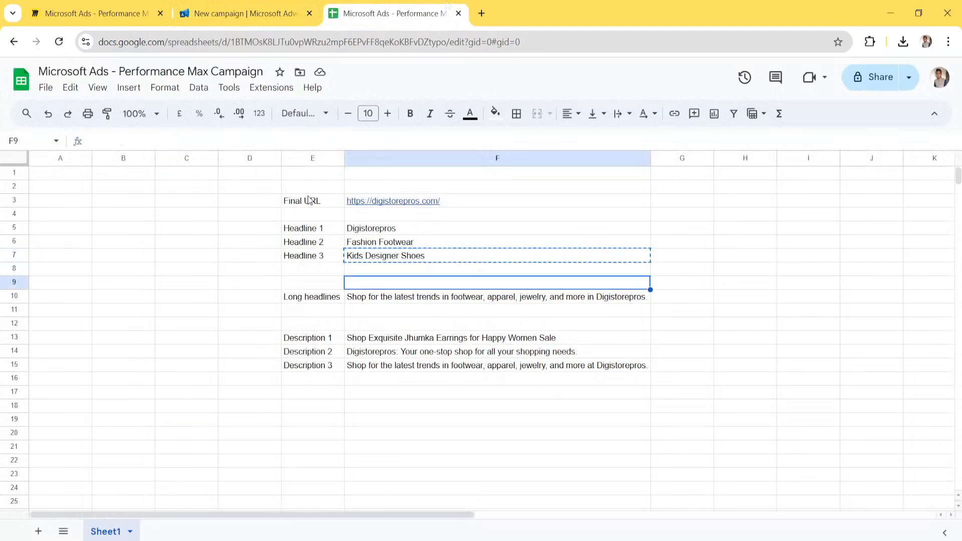
pyautogui.hotkey('ctrl', 'c')
pyautogui.click(220, 6)
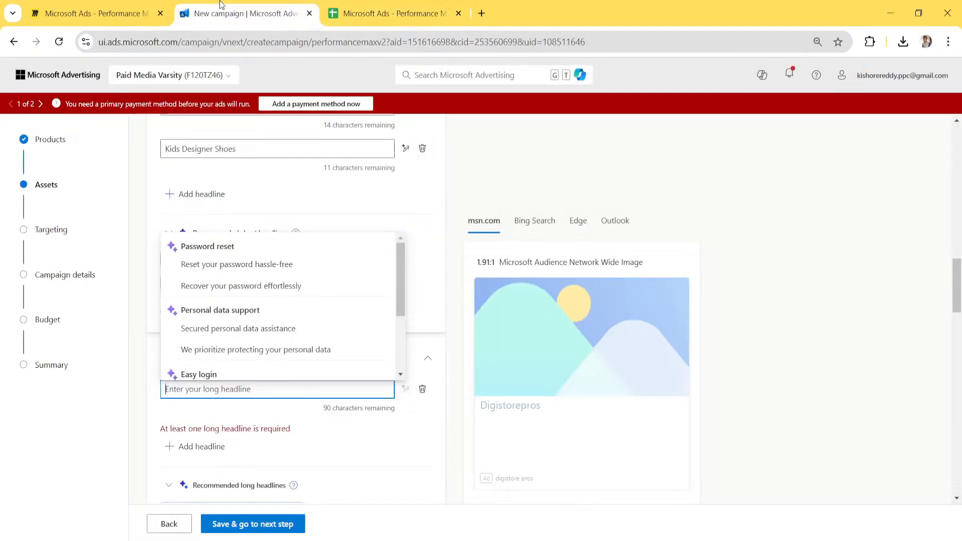
pyautogui.hotkey('ctrl', 'v')
# Copy Description 1, "Shop Exquisite Jhumka Earrings for Happy Women Sale", from the Google Sheets spreadsheet into the asset group's first description
pyautogui.scroll(-6, 257, 353)
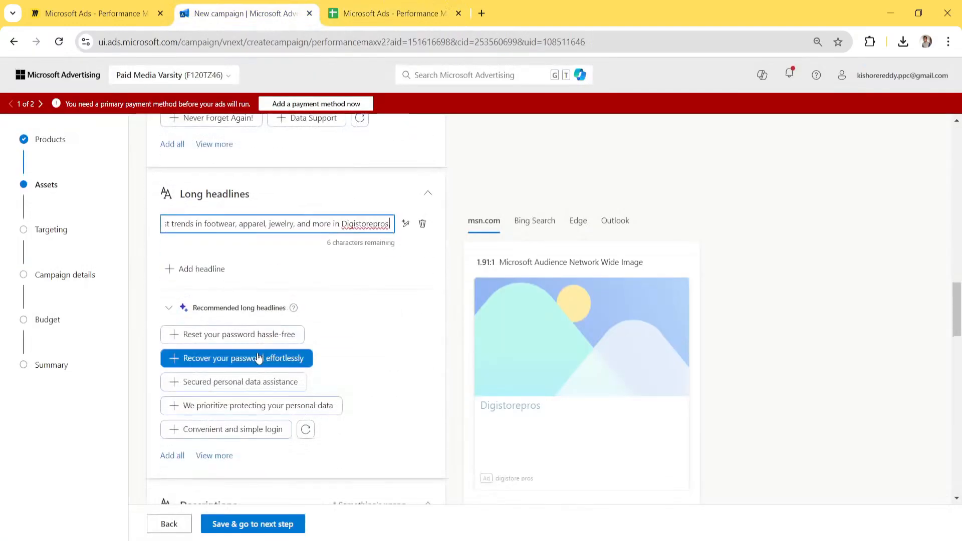
pyautogui.click(231, 381)
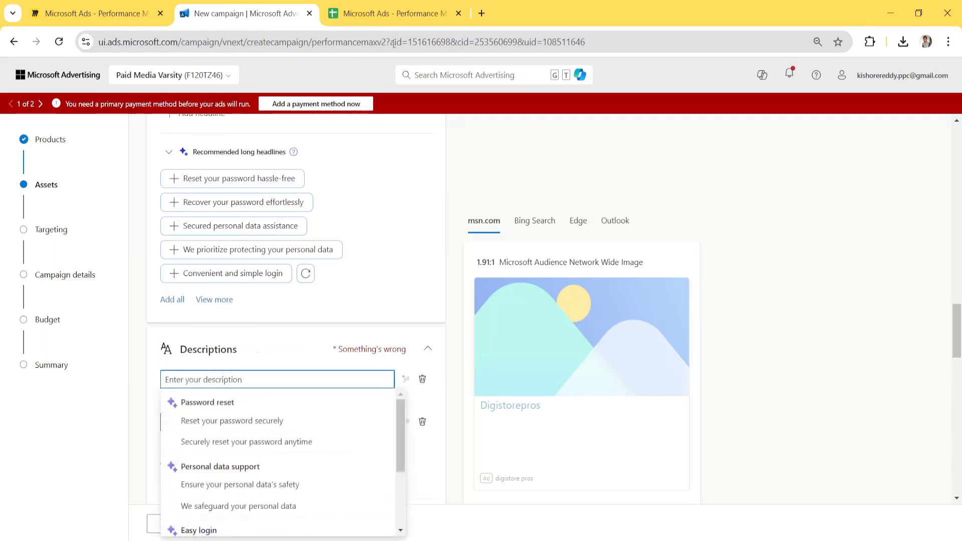
pyautogui.click(400, 6)
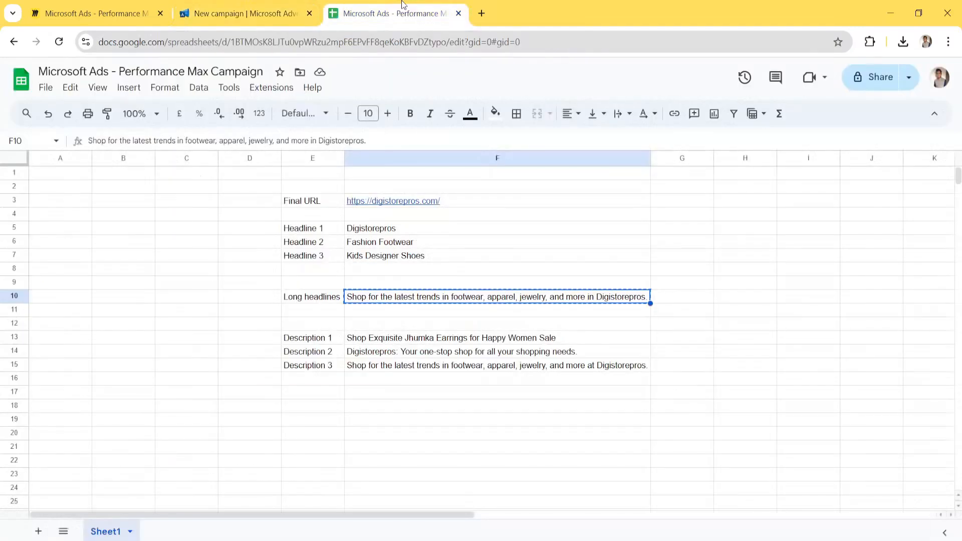
pyautogui.press('Down')
pyautogui.press('Down')
pyautogui.press('Down')
pyautogui.hotkey('ctrl', 'c')
pyautogui.click(232, 6)
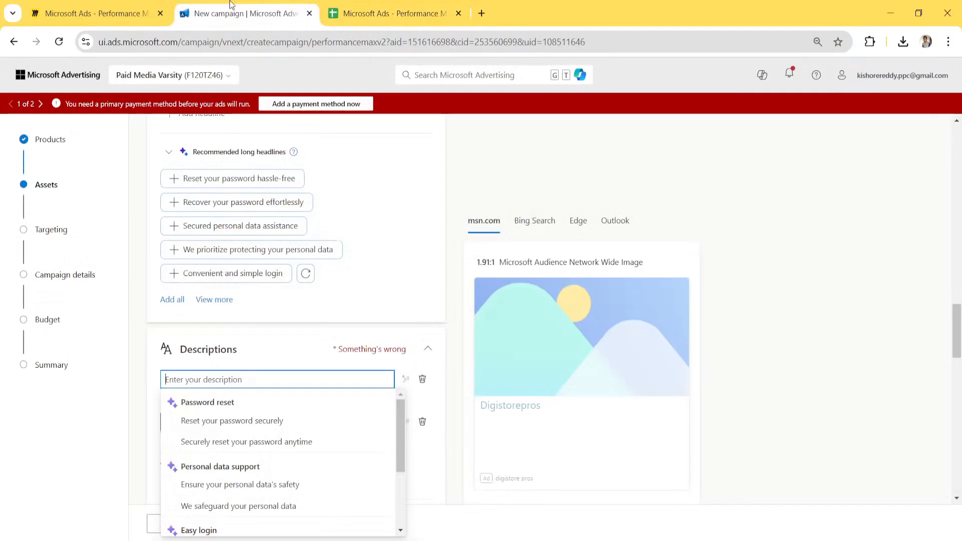
pyautogui.click(228, 231)
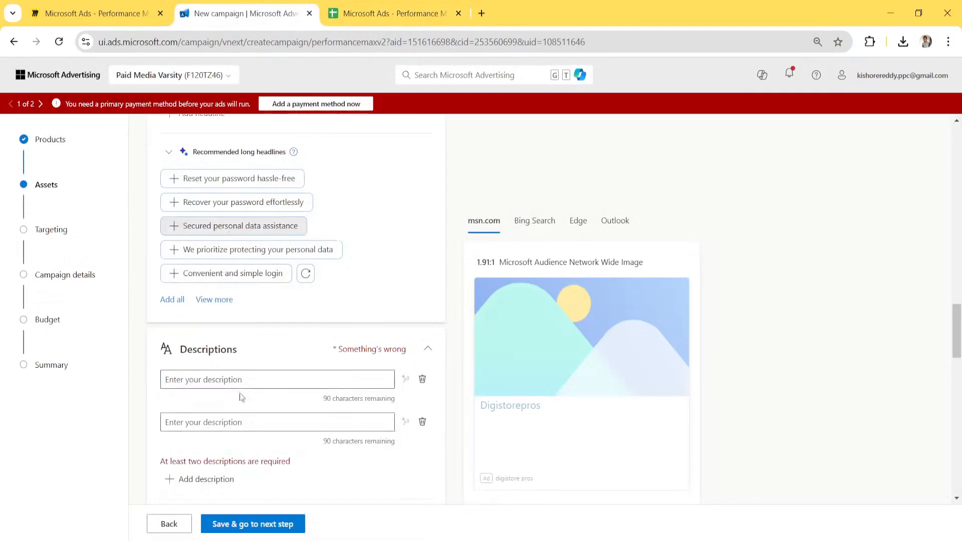
pyautogui.click(240, 381)
pyautogui.hotkey('ctrl', 'v')
# Copy Description 2, "Digistorepros: Your one-stop shop for all your shopping needs.", from the Google Sheets spreadsheet into the second description
pyautogui.scroll(-2, 238, 381)
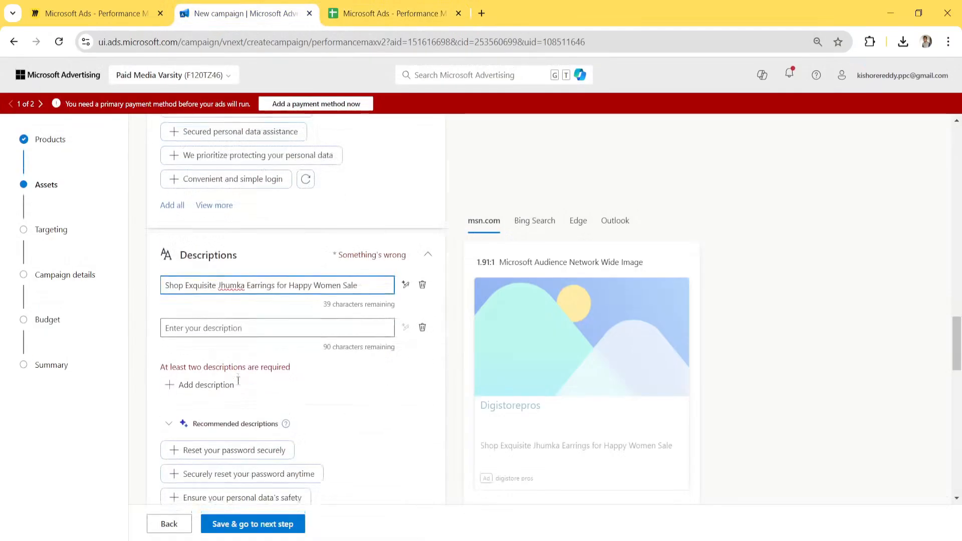
pyautogui.click(265, 311)
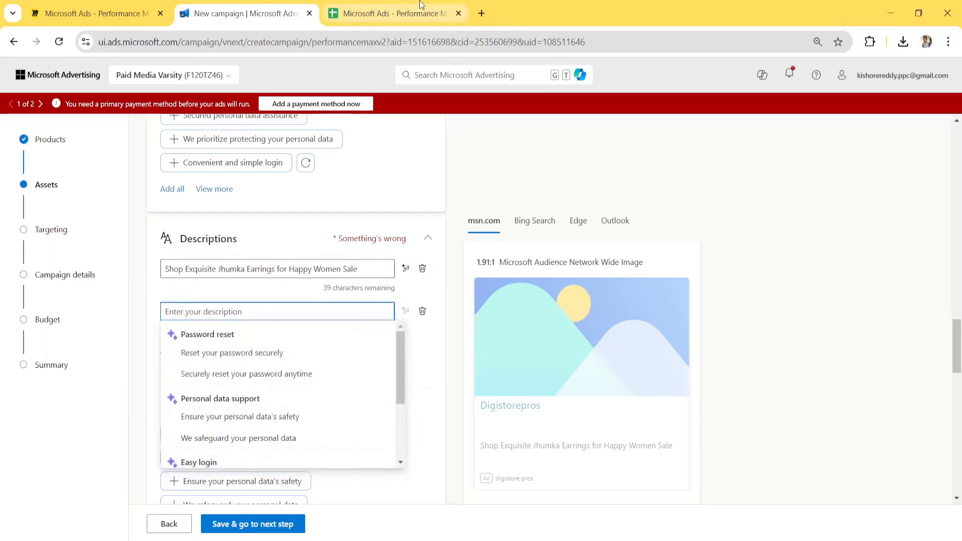
pyautogui.click(419, 4)
pyautogui.press('Down')
pyautogui.hotkey('ctrl', 'c')
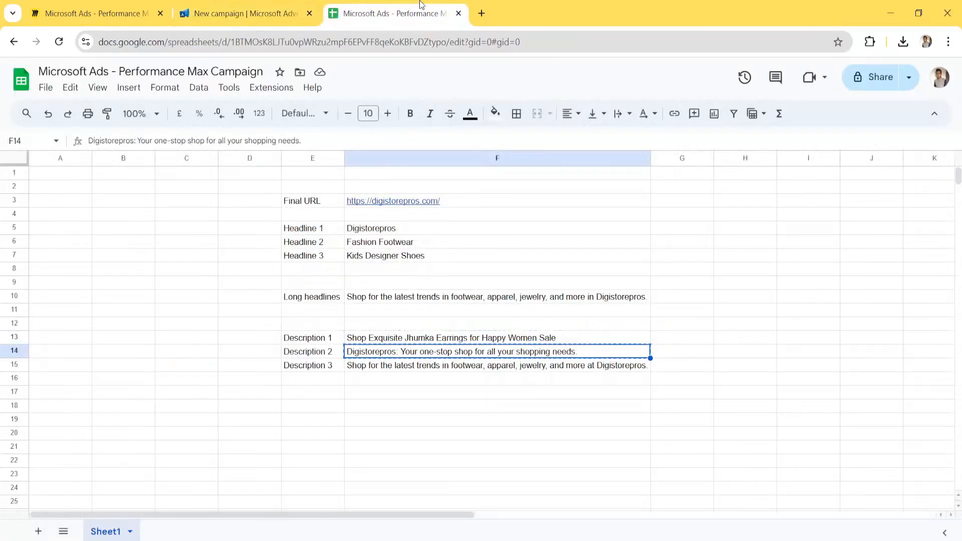
pyautogui.click(269, 4)
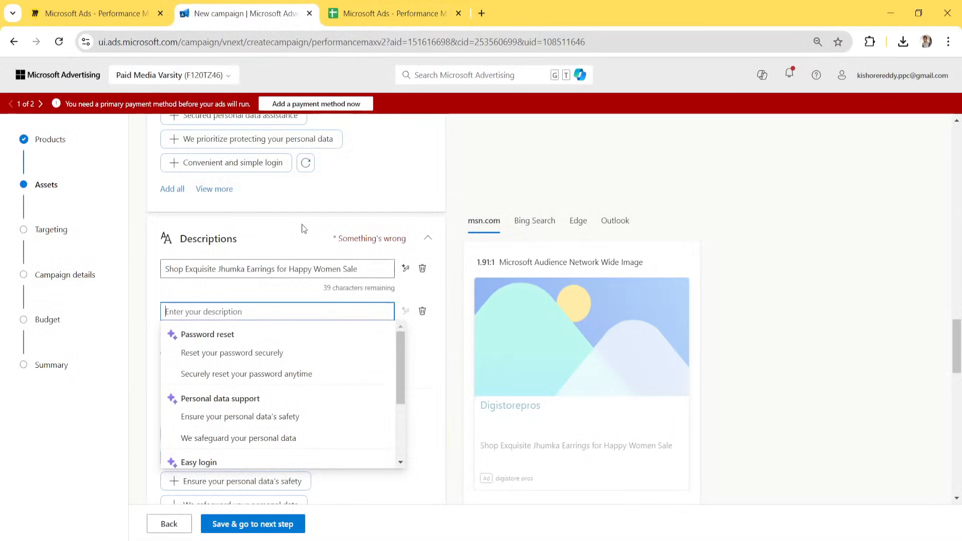
pyautogui.hotkey('ctrl', 'v')
# Add a third description and fill it with Description 3, "Shop for the latest trends in footwear, apparel, jewelry, and more at Digistorepros.", from the Google Sheets spreadsheet
pyautogui.click(223, 360)
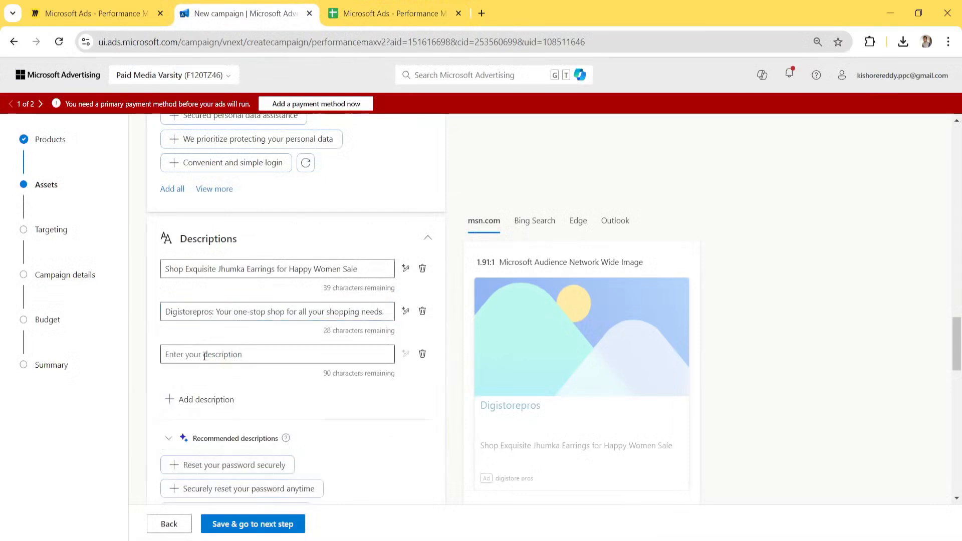
pyautogui.click(401, 13)
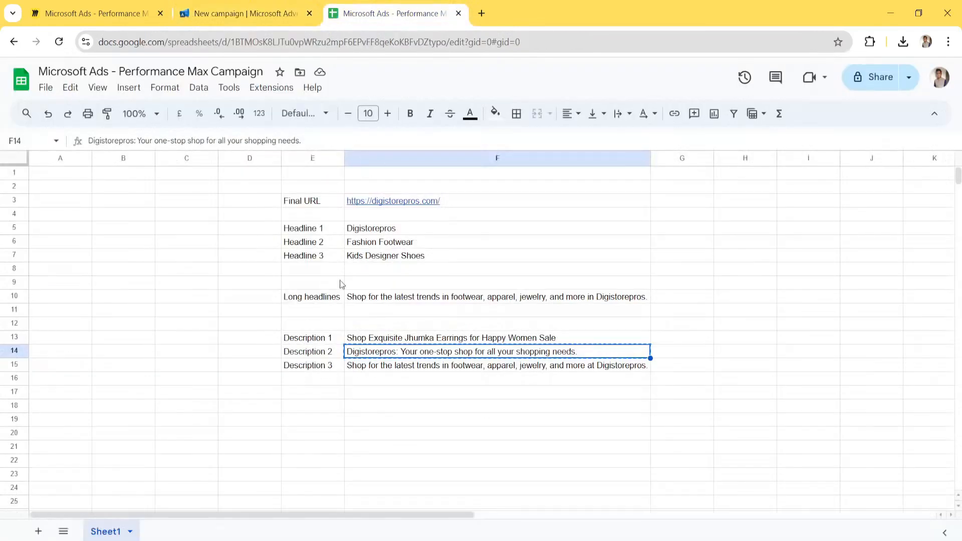
pyautogui.press('Down')
pyautogui.hotkey('ctrl', 'c')
pyautogui.click(224, 4)
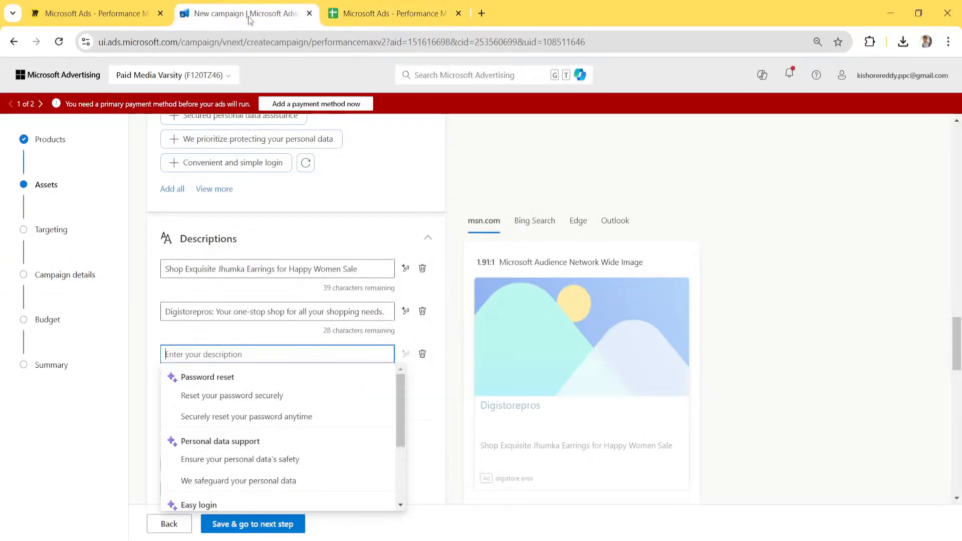
pyautogui.hotkey('ctrl', 'v')
# Set the asset group's call-to-action to Buy Now
pyautogui.scroll(-5, 226, 464)
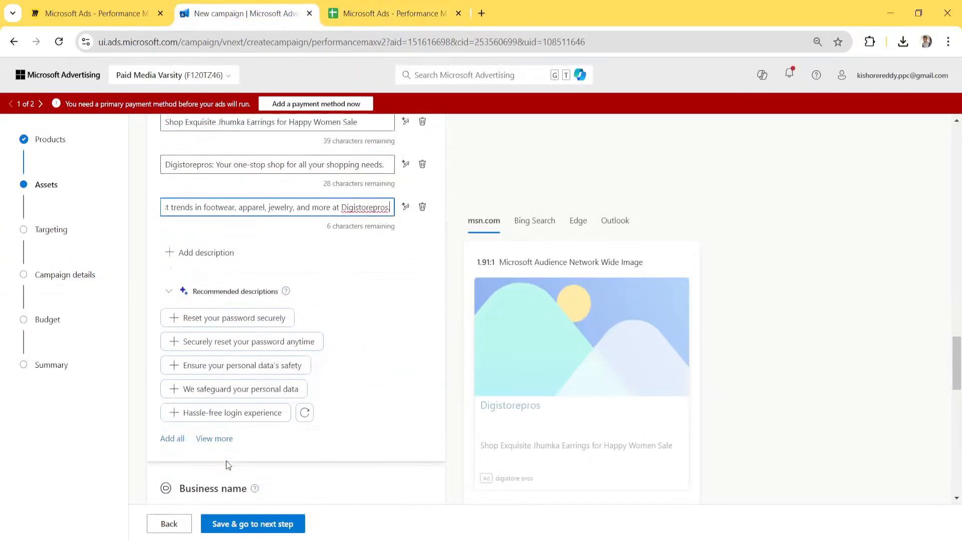
pyautogui.scroll(3, 226, 462)
pyautogui.scroll(-3, 232, 372)
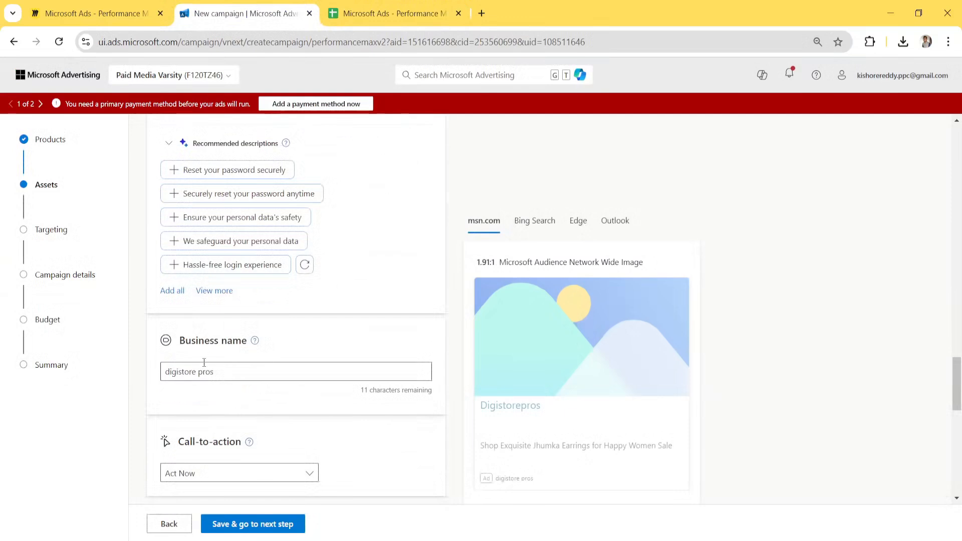
pyautogui.scroll(-2, 167, 396)
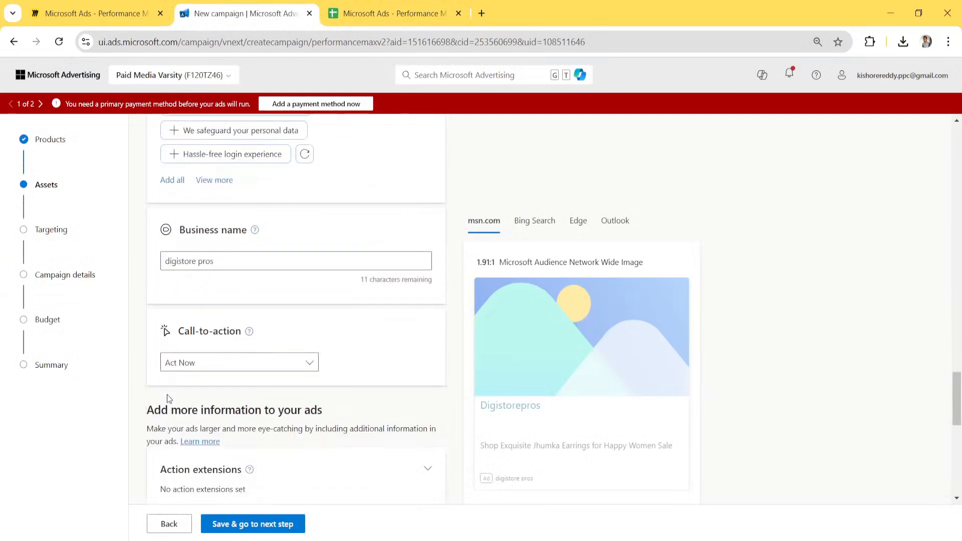
pyautogui.click(228, 371)
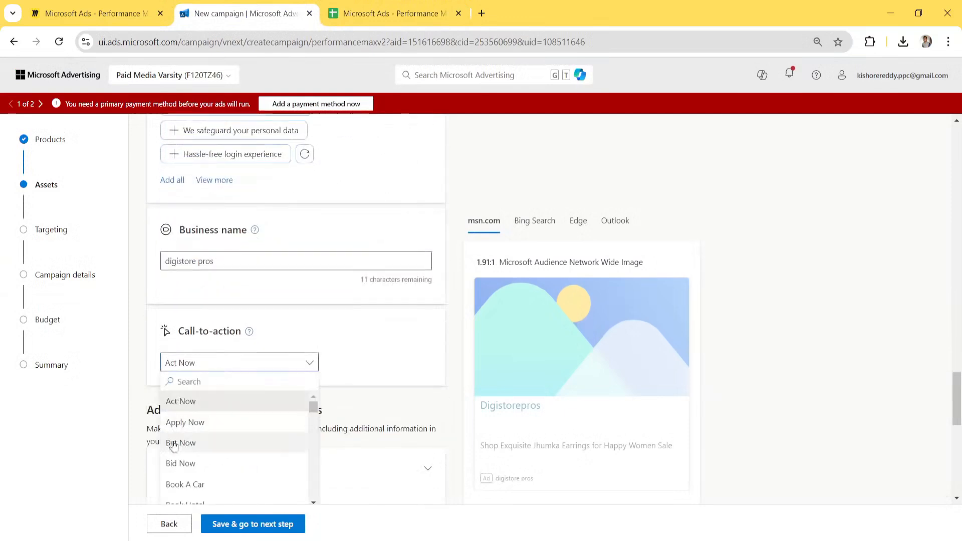
pyautogui.scroll(-2, 186, 471)
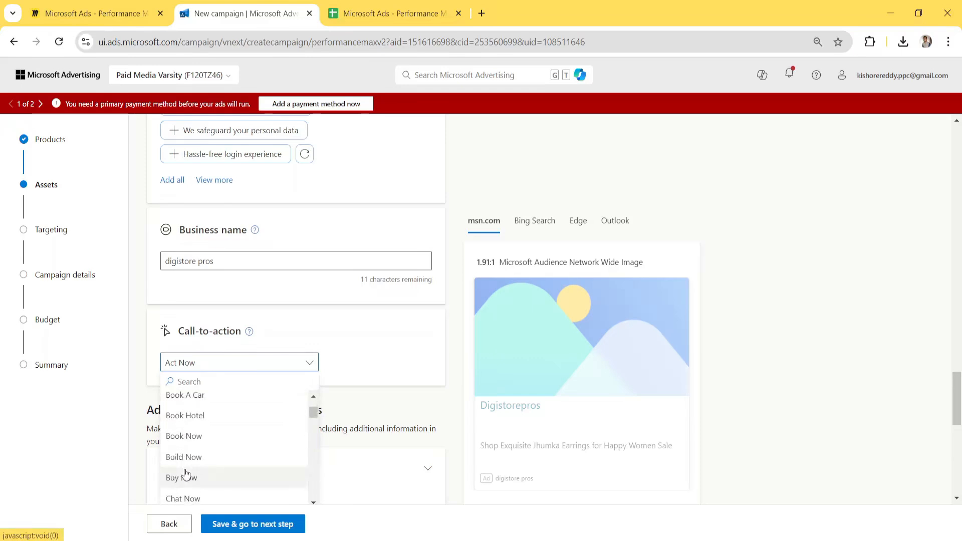
pyautogui.click(186, 476)
# Add the asset library image of hands counting money over a notebook to the asset group's images
pyautogui.scroll(15, 136, 332)
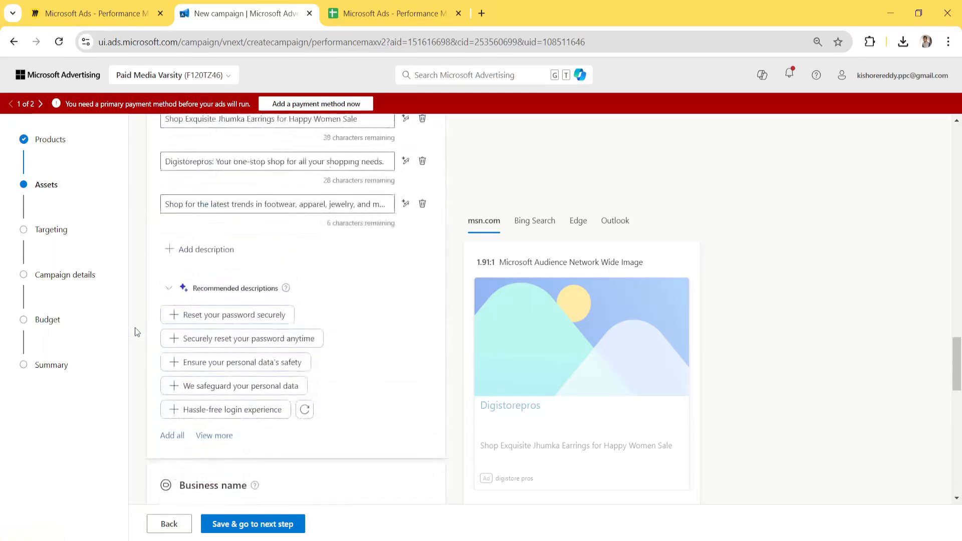
pyautogui.scroll(10, 135, 332)
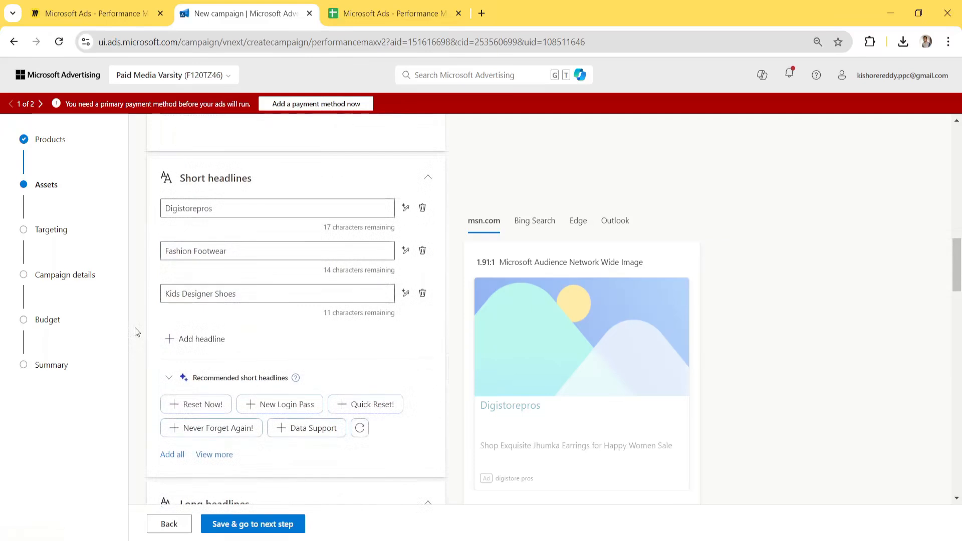
pyautogui.scroll(1, 134, 331)
pyautogui.click(208, 320)
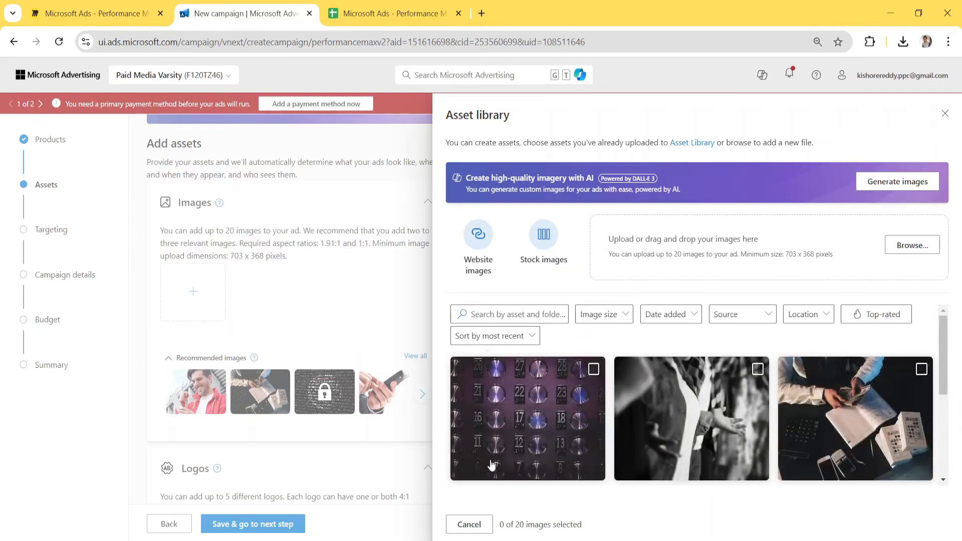
pyautogui.click(801, 396)
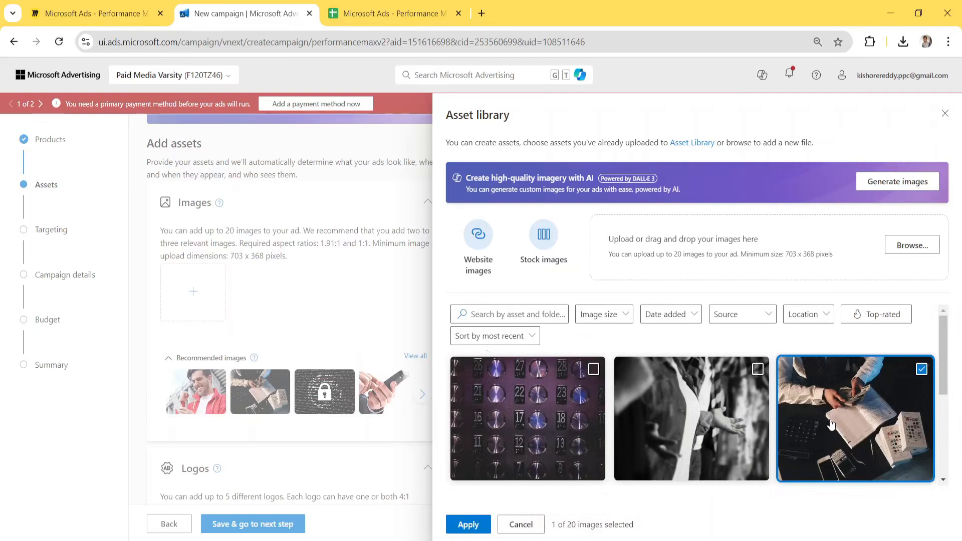
pyautogui.click(473, 522)
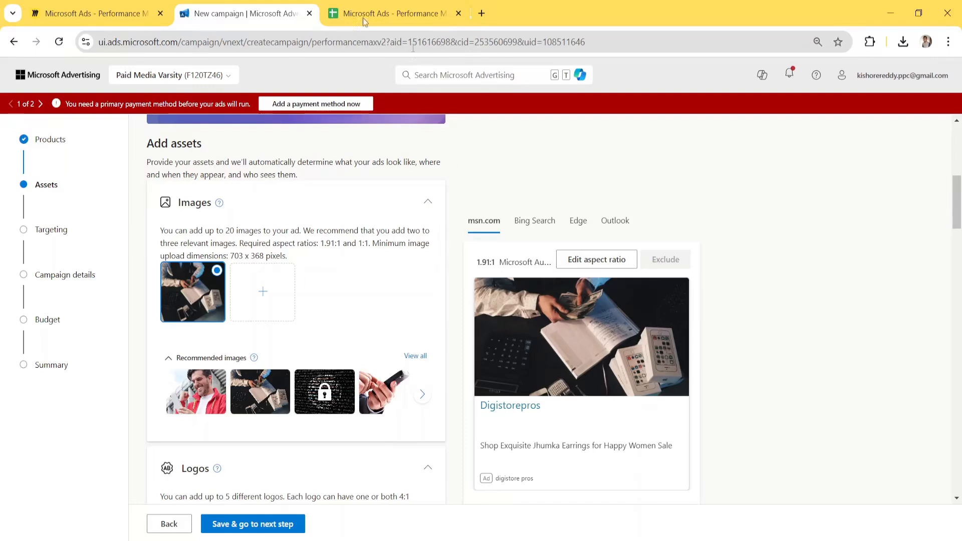
# Duplicate the campaign creation page in a new browser tab and go to the account overview there
pyautogui.rightClick(243, 18)
pyautogui.click(293, 129)
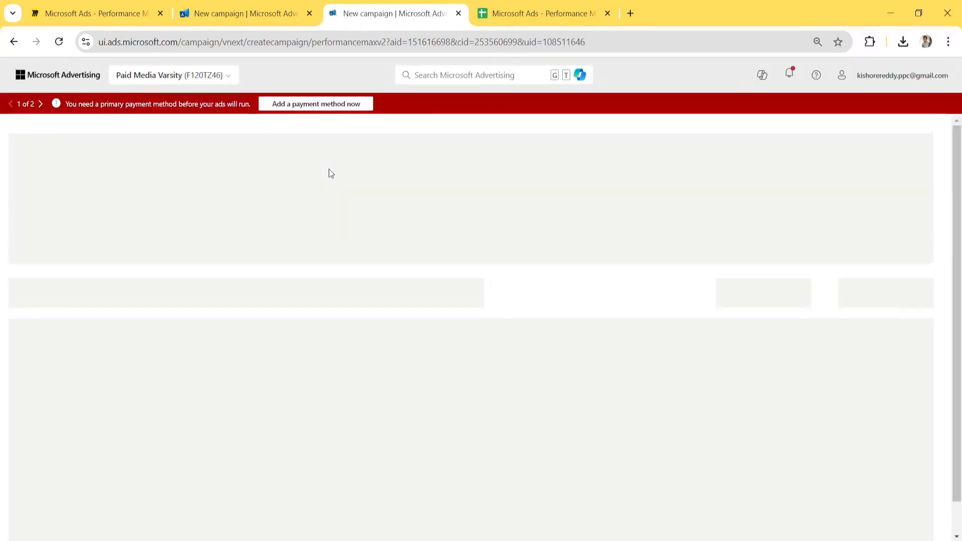
pyautogui.click(56, 76)
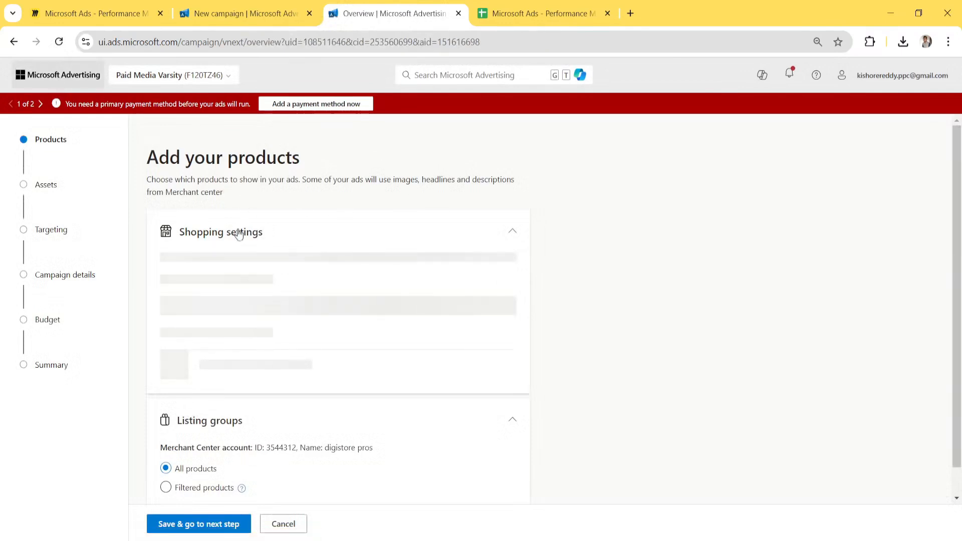
# Find the Asset Library among all the advertising tools, open it and dismiss the tip about organizing assets in folders
pyautogui.scroll(-5, 232, 210)
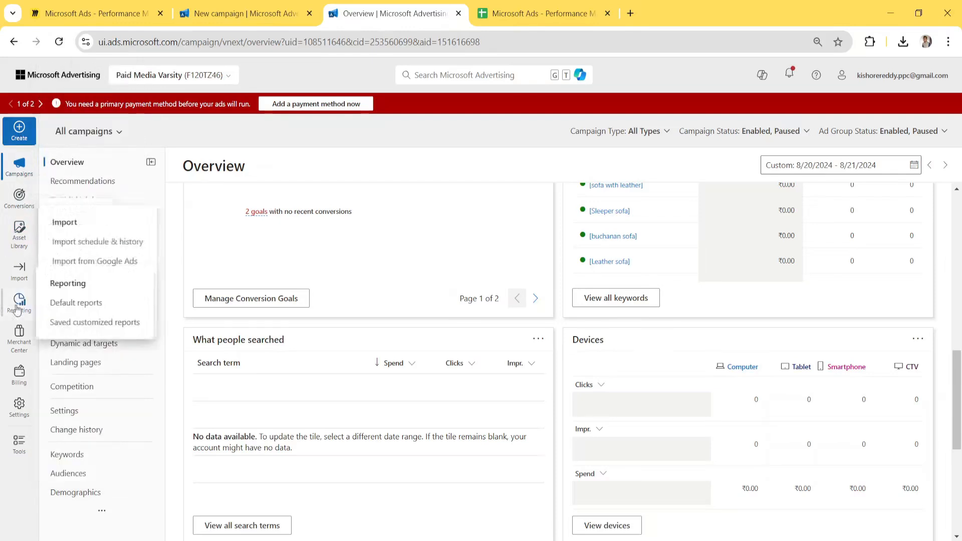
pyautogui.click(20, 445)
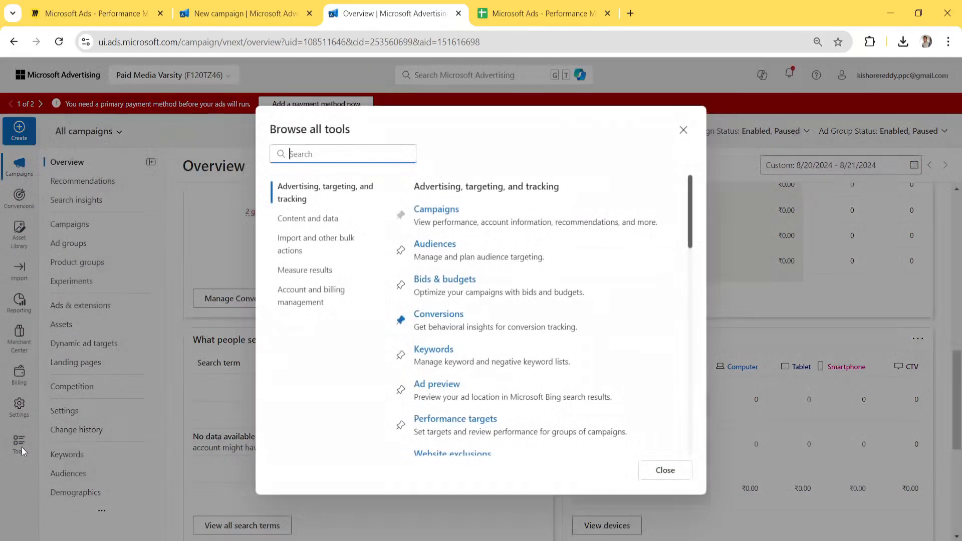
pyautogui.click(323, 246)
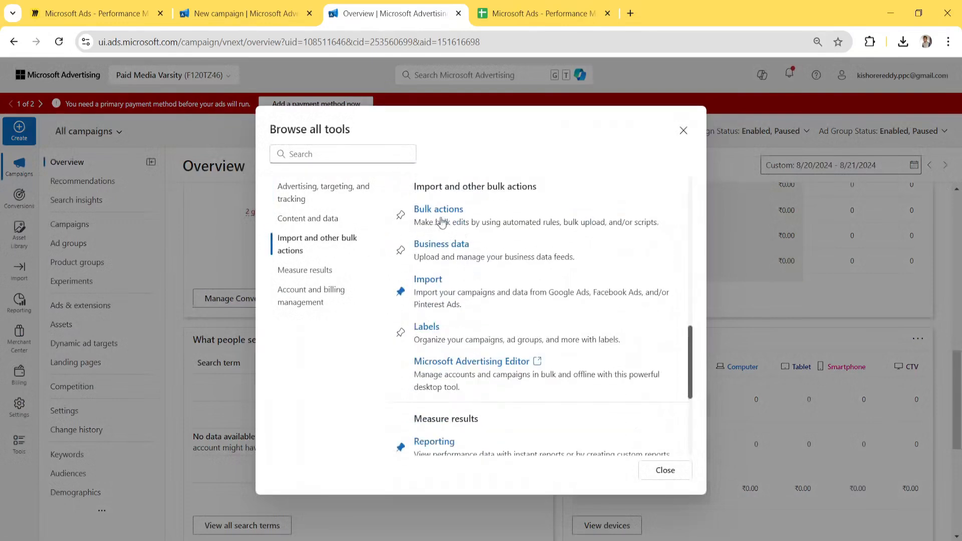
pyautogui.scroll(-1, 439, 373)
pyautogui.scroll(-3, 440, 373)
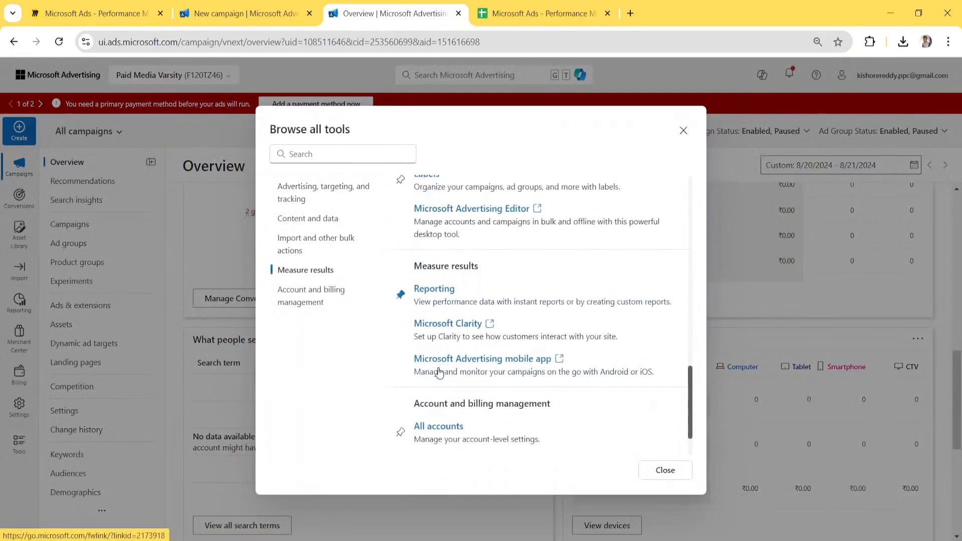
pyautogui.scroll(10, 439, 373)
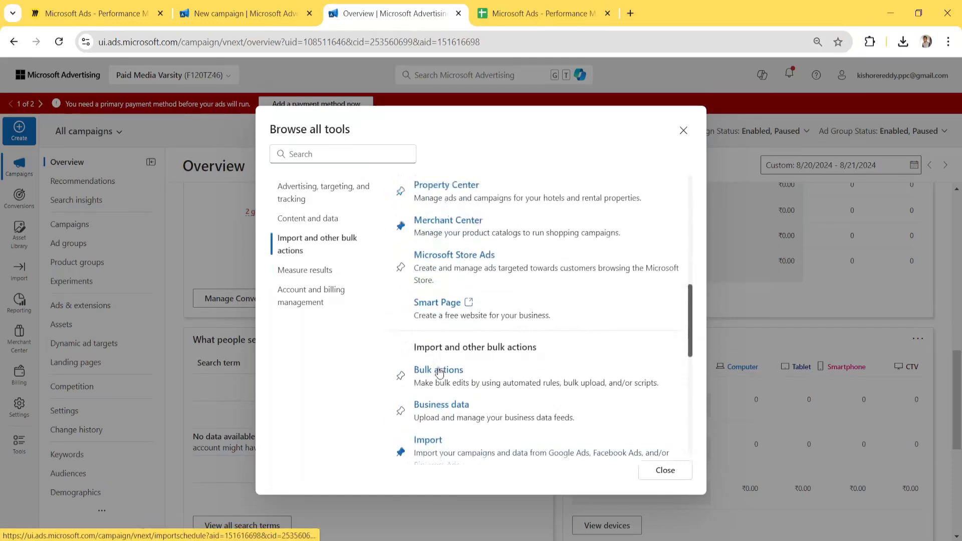
pyautogui.click(430, 276)
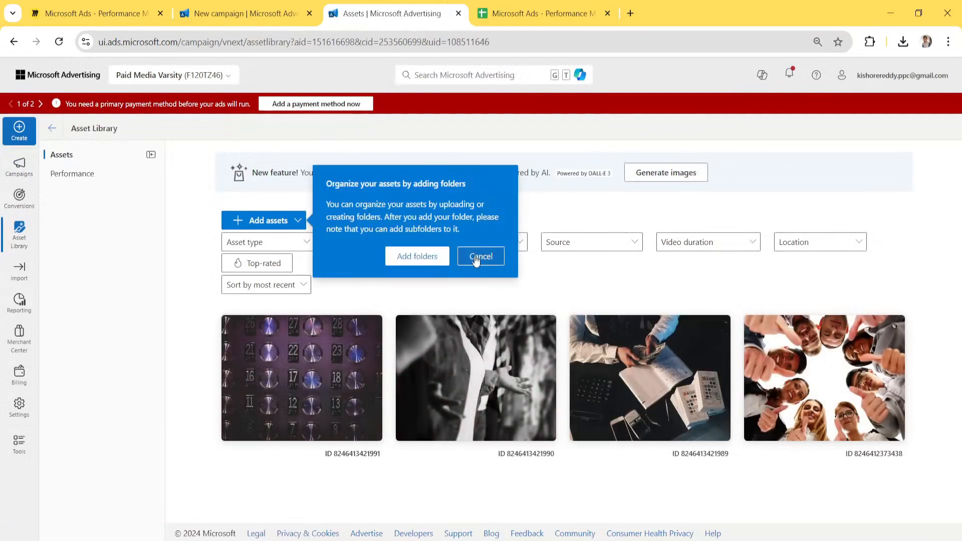
pyautogui.click(476, 257)
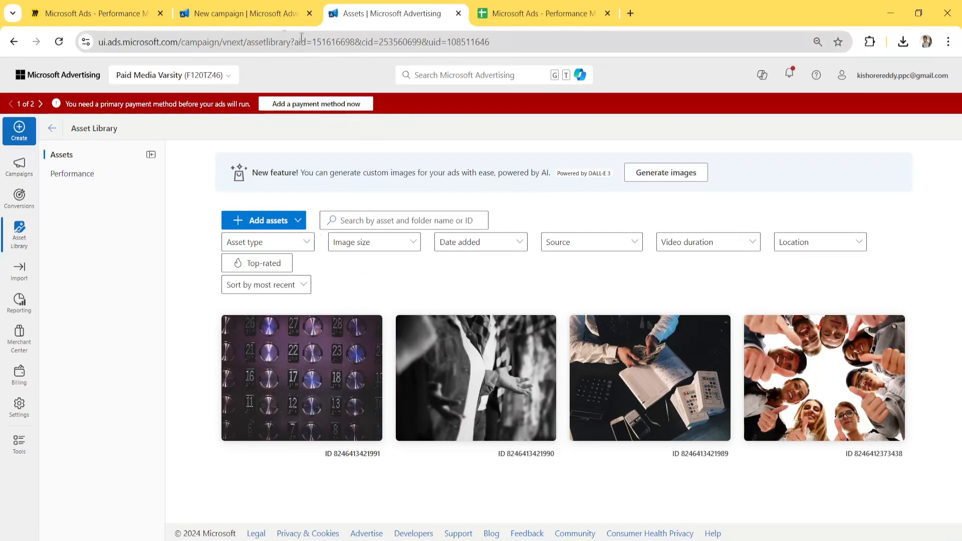
# Return to the campaign being created and view the existing images available for a logo, without adding one
pyautogui.click(231, 15)
pyautogui.scroll(-2, 179, 340)
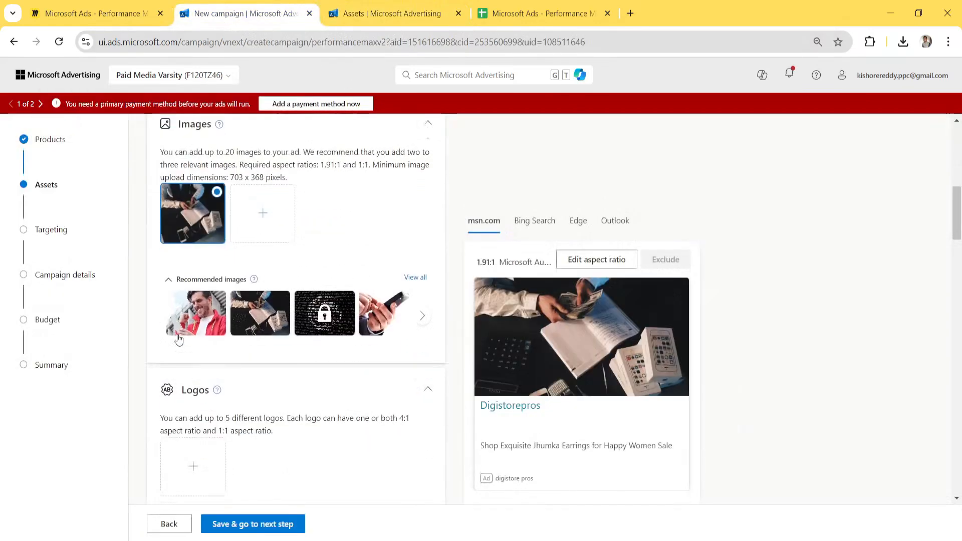
pyautogui.scroll(3, 179, 340)
pyautogui.scroll(4, 158, 300)
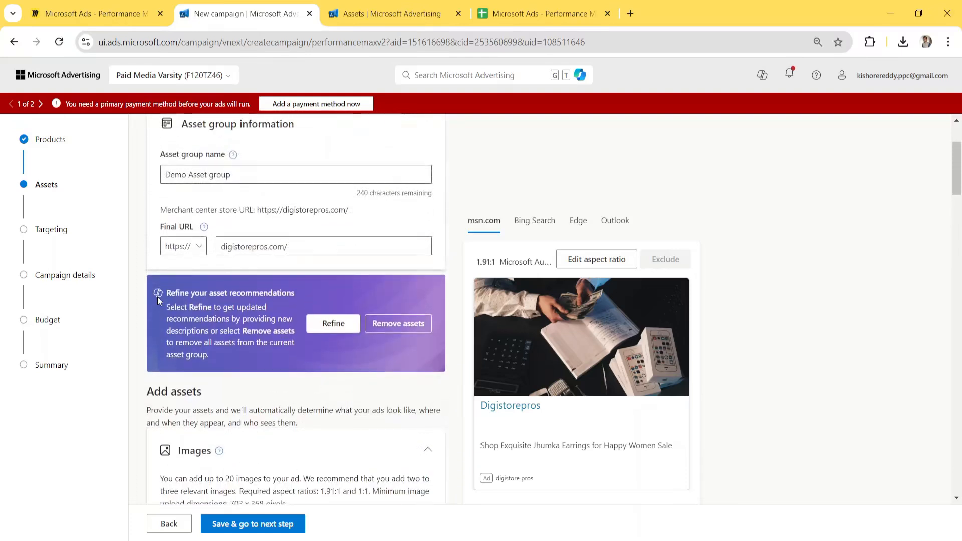
pyautogui.scroll(-10, 157, 296)
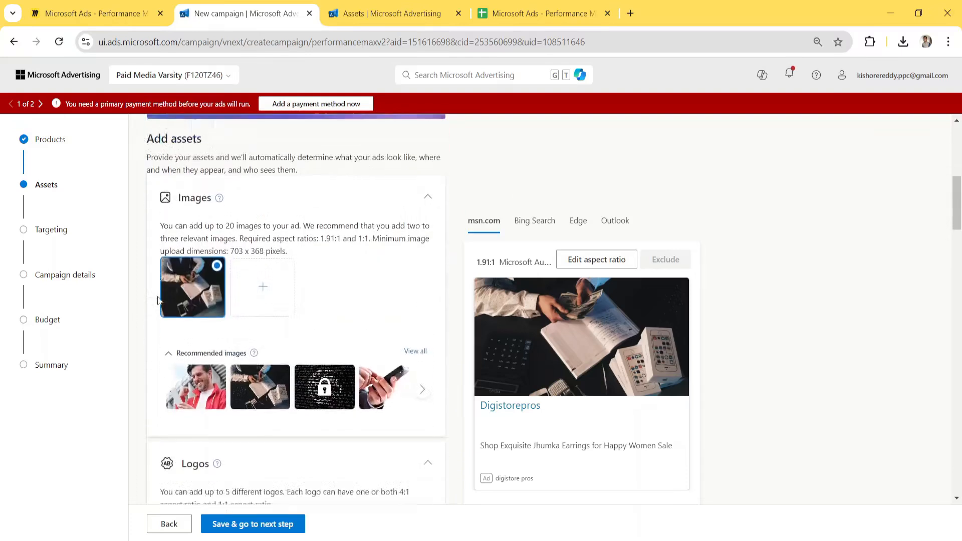
pyautogui.click(192, 290)
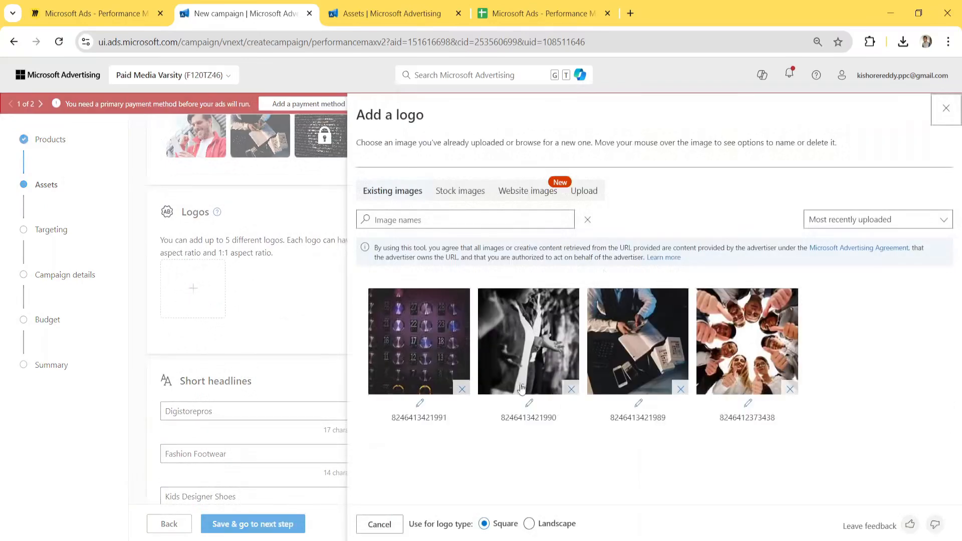
pyautogui.click(443, 364)
# Review the action, price, promotion and sitelink extensions, and expand the additional assets to view the remaining extension types
pyautogui.scroll(-18, 295, 389)
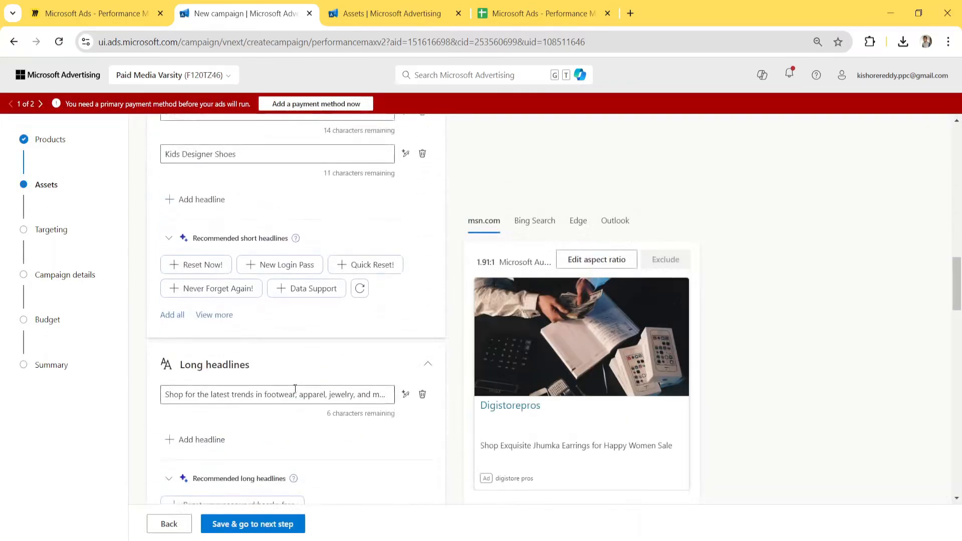
pyautogui.scroll(-4, 294, 389)
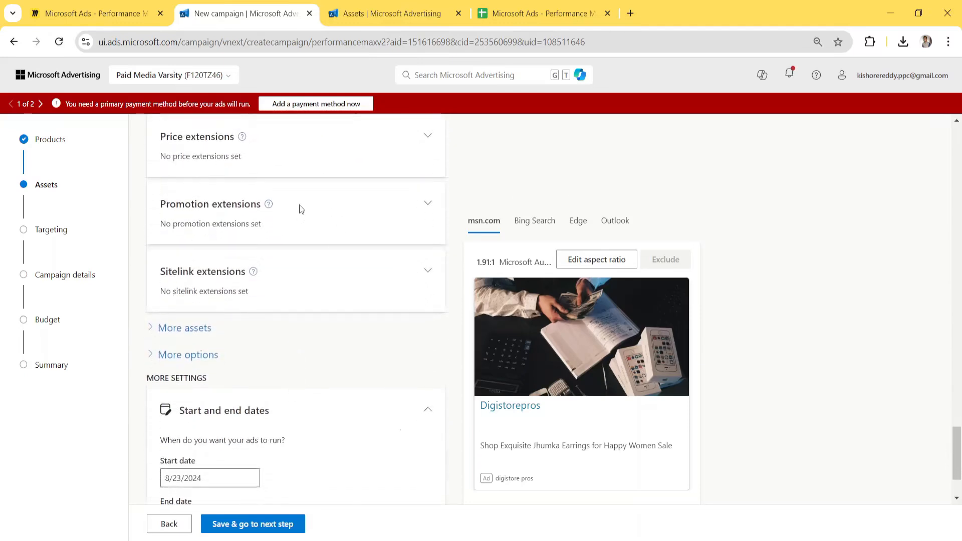
pyautogui.scroll(4, 350, 212)
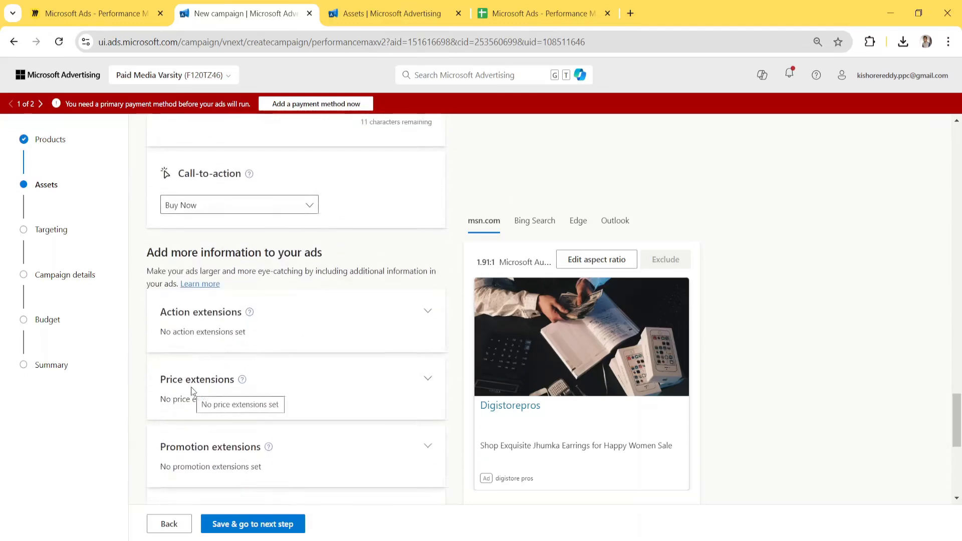
pyautogui.scroll(-6, 190, 387)
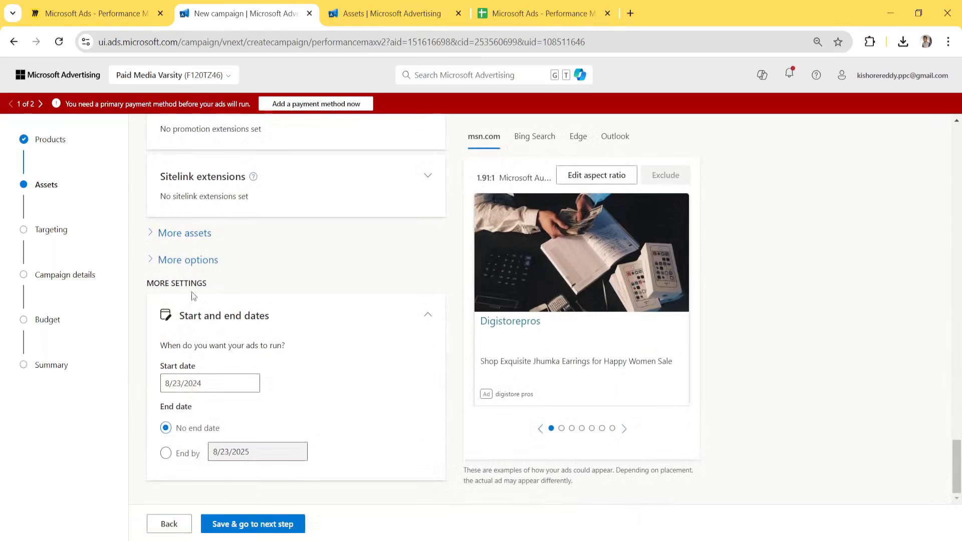
pyautogui.click(154, 239)
pyautogui.scroll(-8, 156, 364)
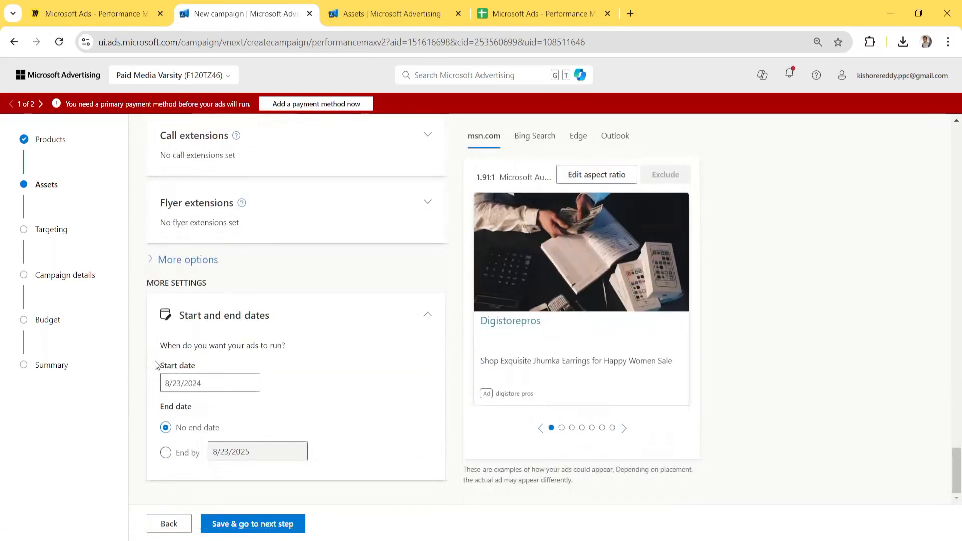
# Set the first display path in the advanced URL options to Sale, and save the assets to continue to targeting
pyautogui.click(161, 262)
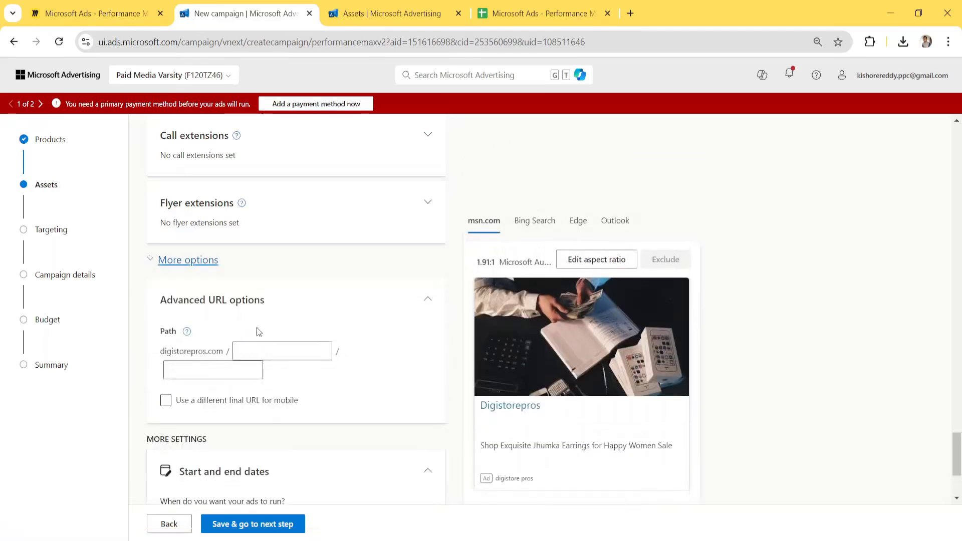
pyautogui.click(286, 349)
pyautogui.write('Sa')
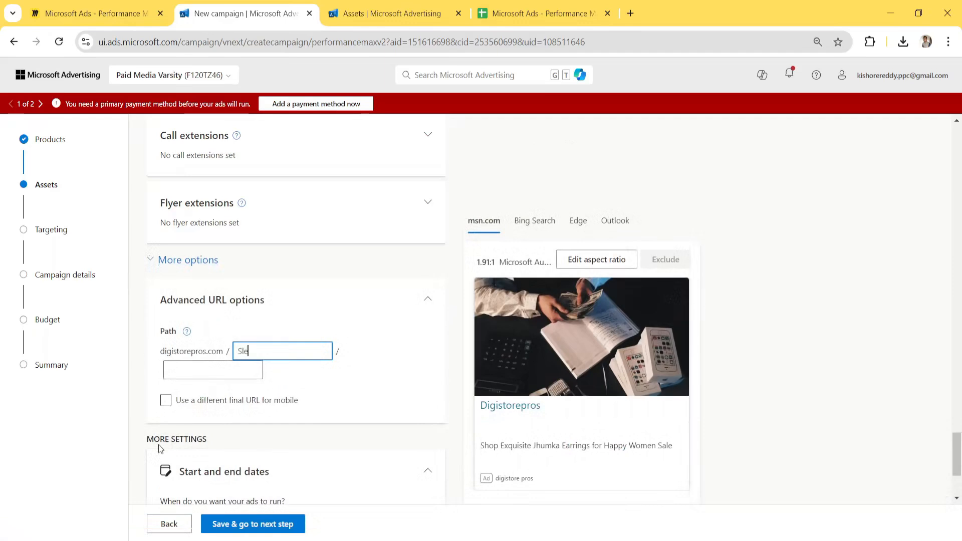
pyautogui.press('BackSpace')
pyautogui.write('ale')
pyautogui.scroll(-3, 159, 443)
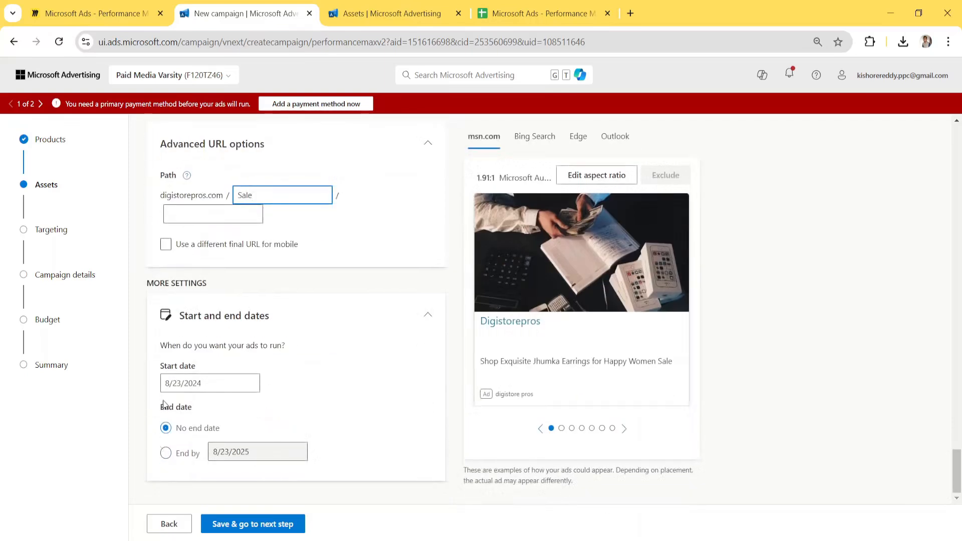
pyautogui.click(256, 527)
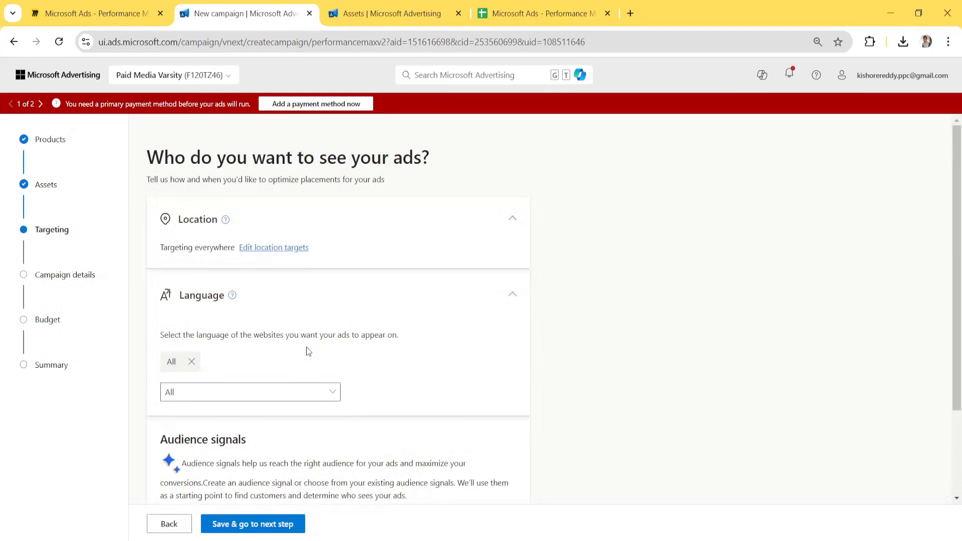
# Edit the location targets so the ads appear in India, and collapse the location settings
pyautogui.click(274, 248)
pyautogui.click(185, 271)
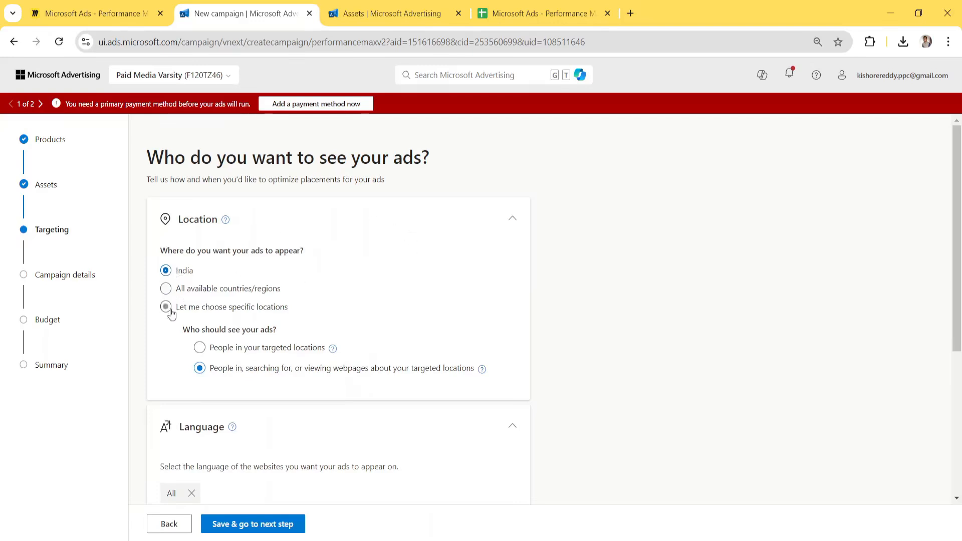
pyautogui.click(512, 220)
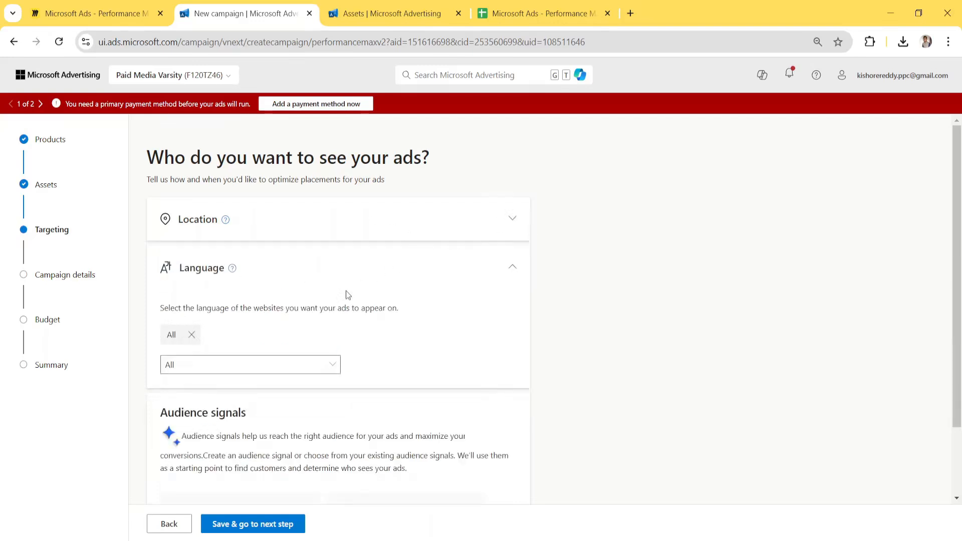
# Remove the language selection, choose All languages again and collapse the language settings
pyautogui.click(191, 334)
pyautogui.click(300, 345)
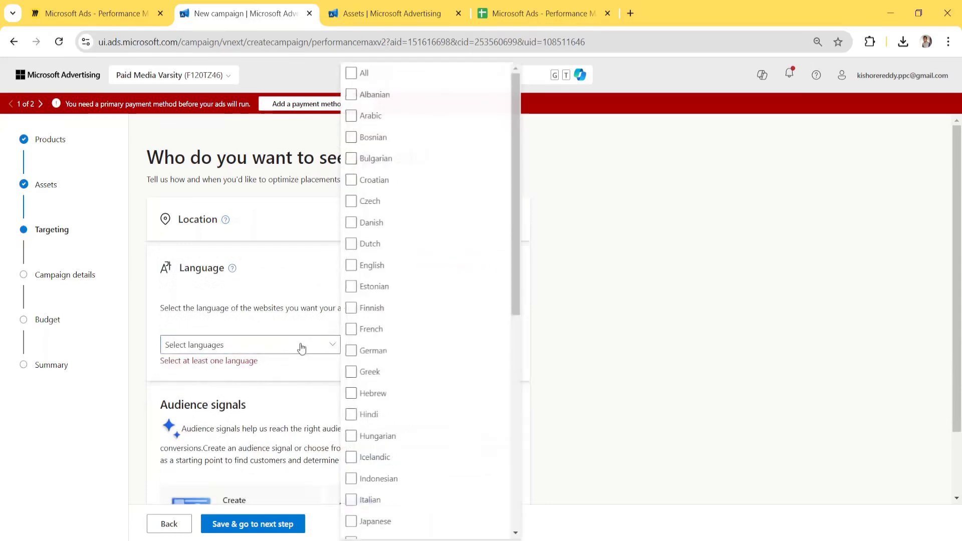
pyautogui.click(358, 76)
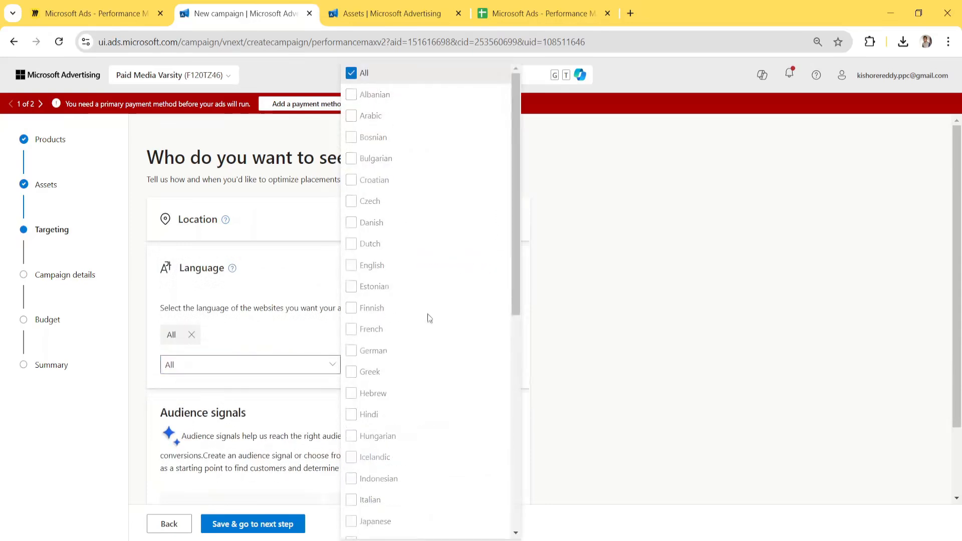
pyautogui.click(596, 289)
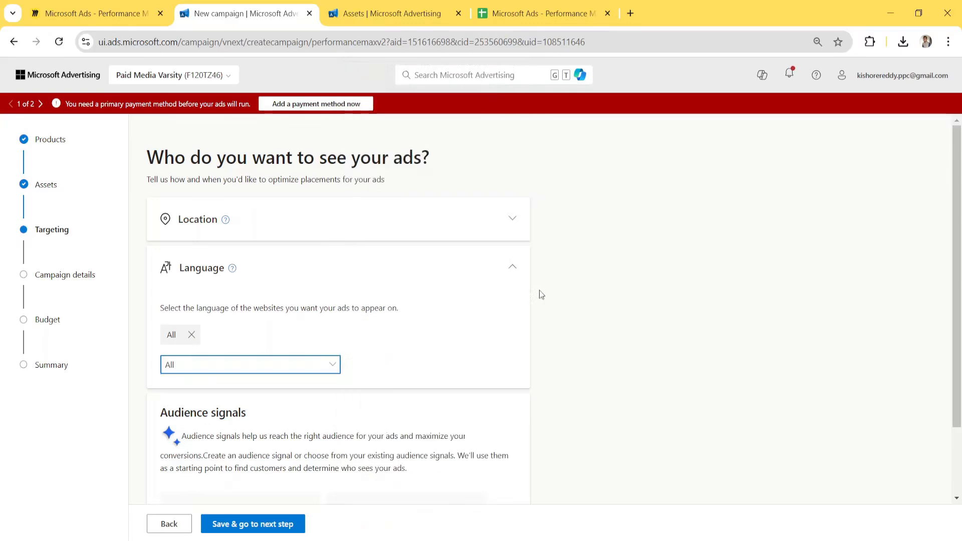
pyautogui.click(513, 269)
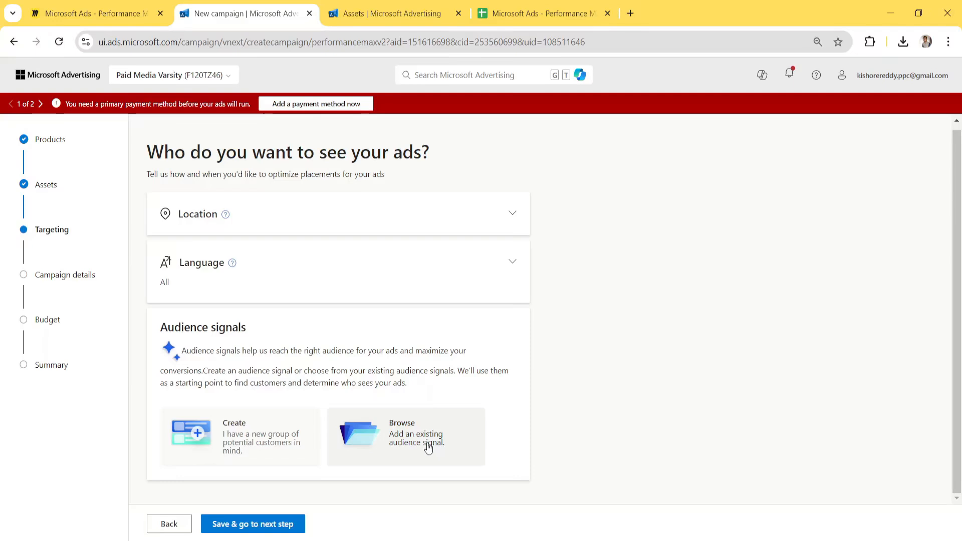
# Start creating an audience signal and name it Demo
pyautogui.click(228, 450)
pyautogui.click(643, 176)
pyautogui.write('Demo')
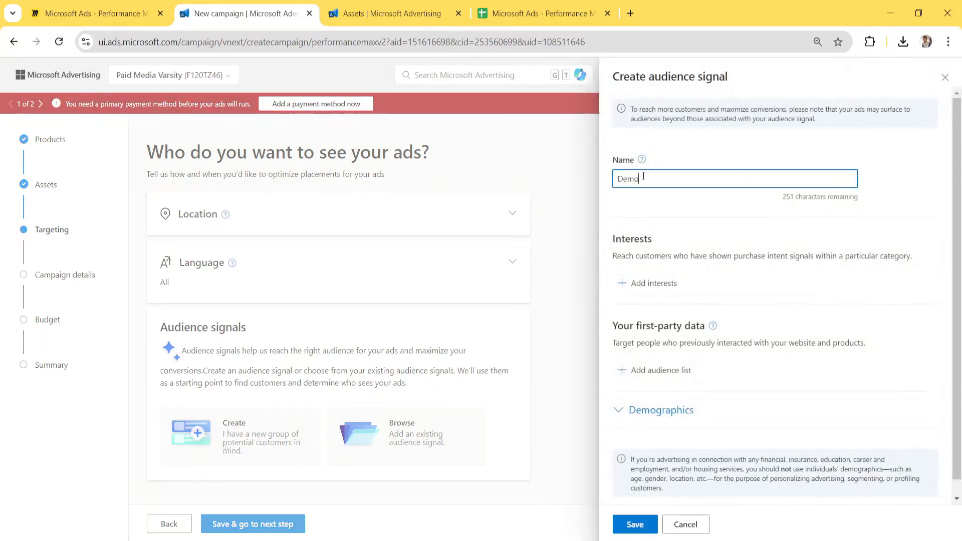
pyautogui.scroll(-1, 689, 214)
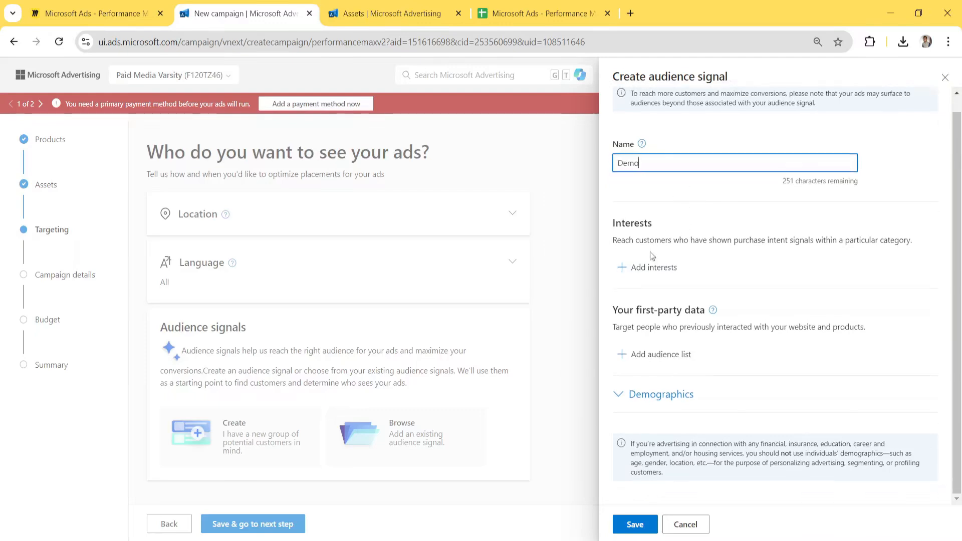
# Search the in-market audiences for education and add the Education audience as an interest of the signal
pyautogui.click(651, 268)
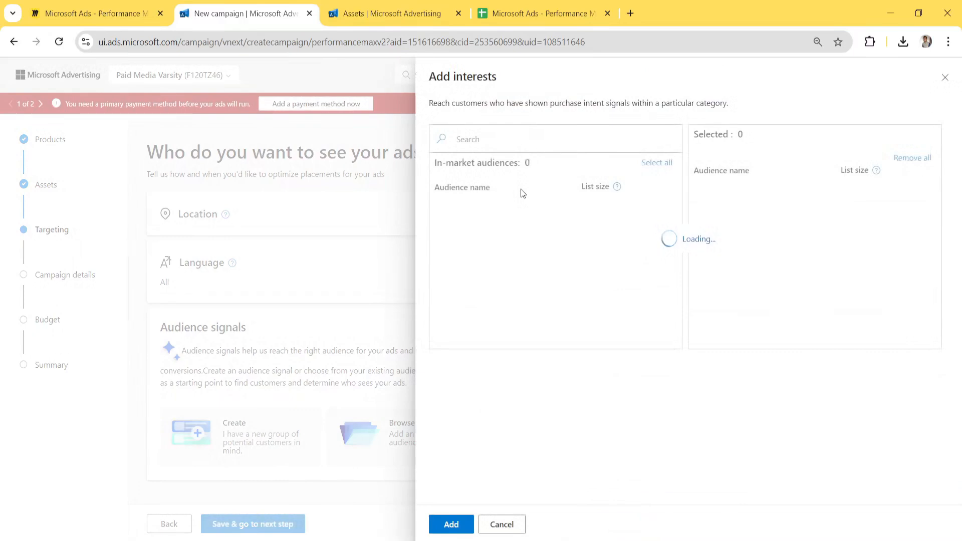
pyautogui.click(460, 143)
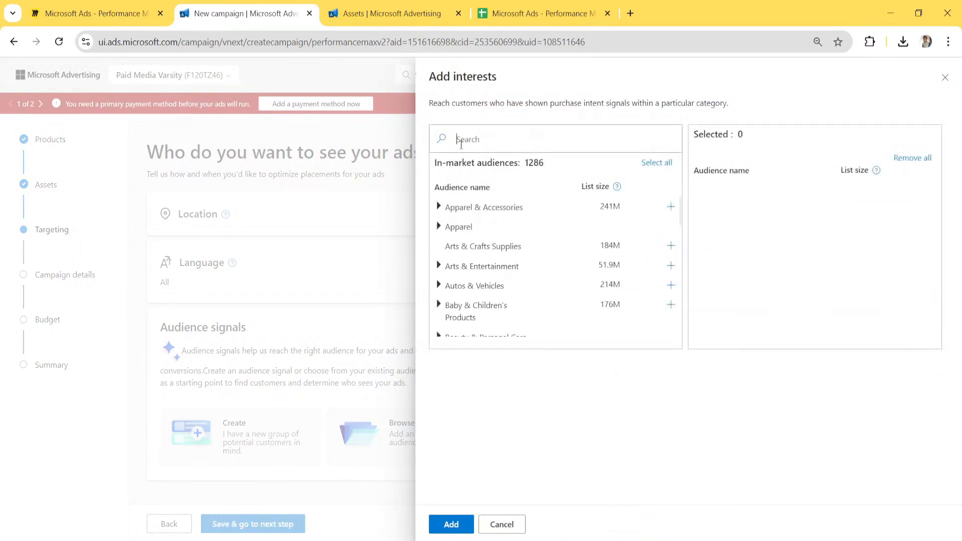
pyautogui.write('education')
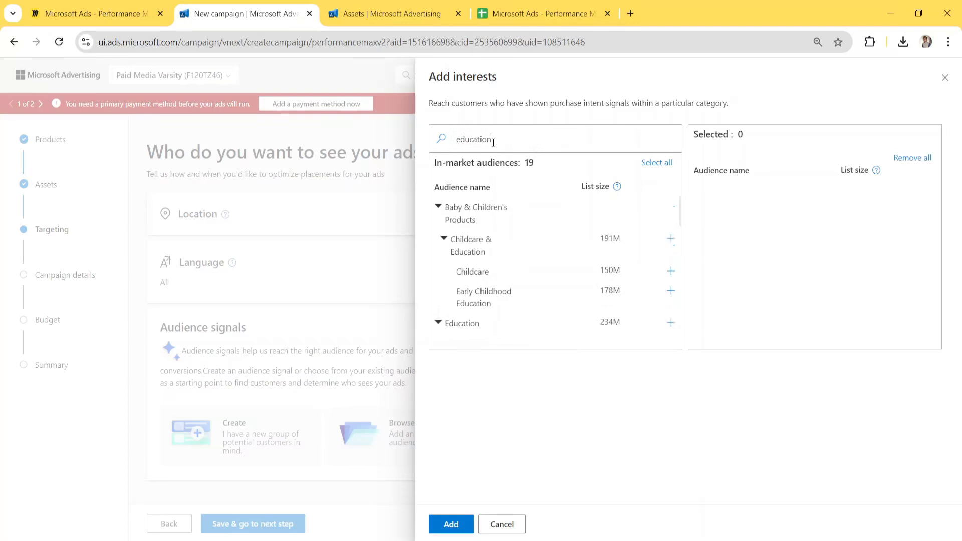
pyautogui.scroll(-2, 466, 259)
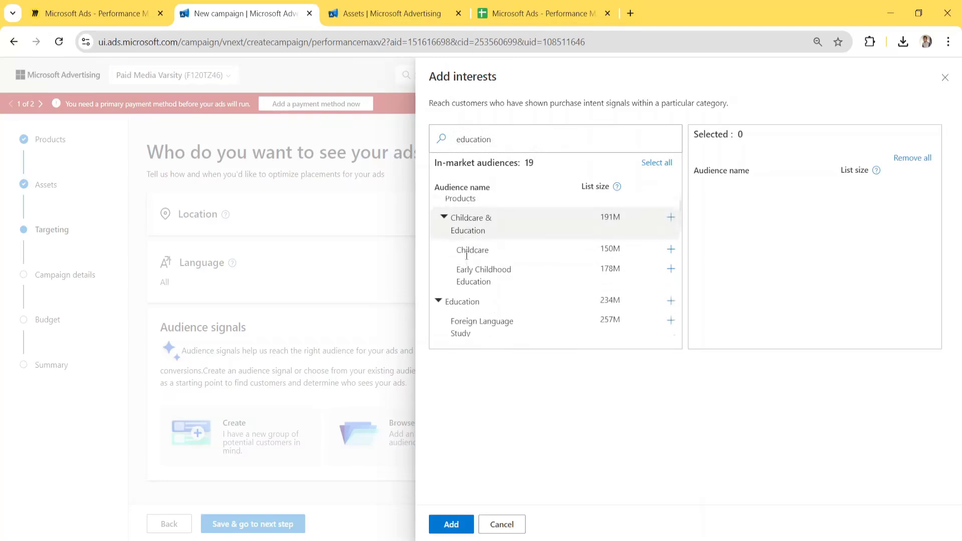
pyautogui.scroll(-1, 467, 258)
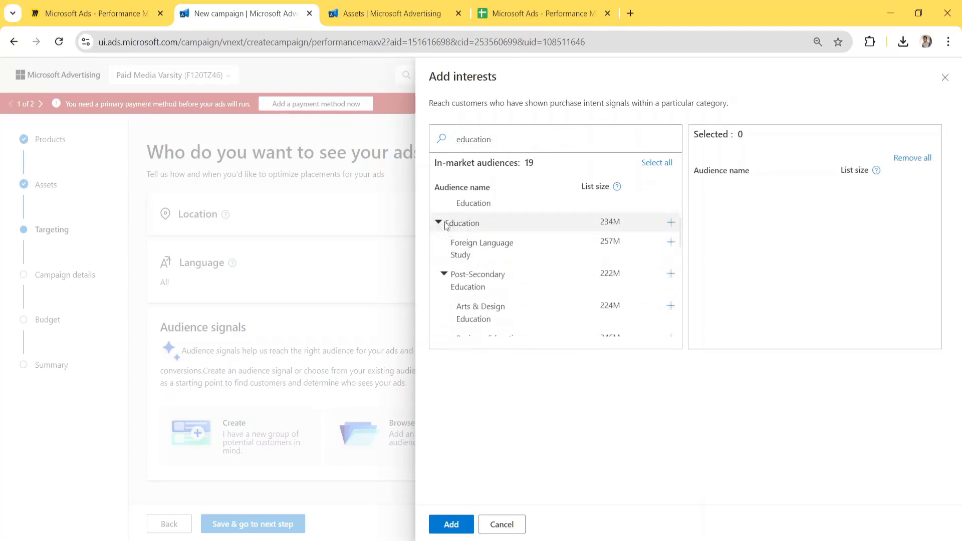
pyautogui.click(668, 226)
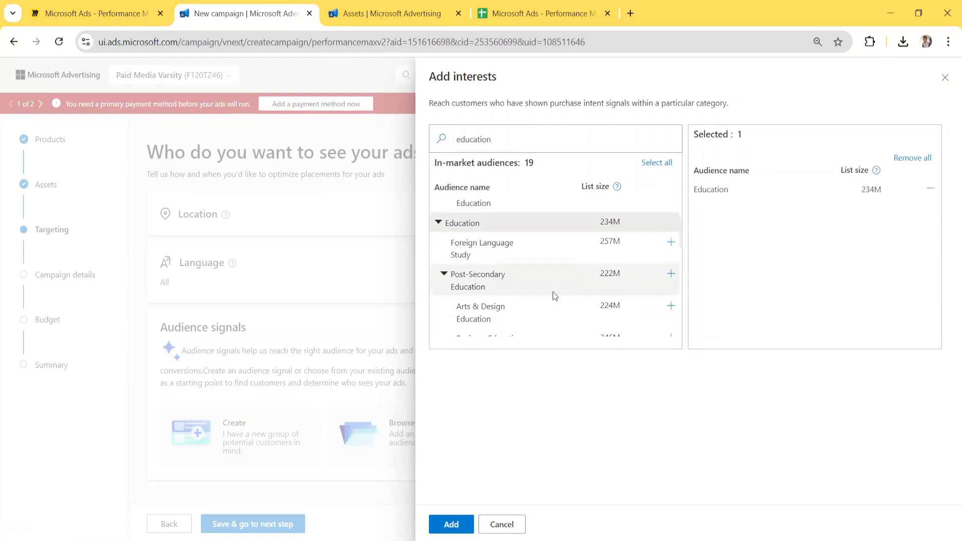
pyautogui.click(448, 524)
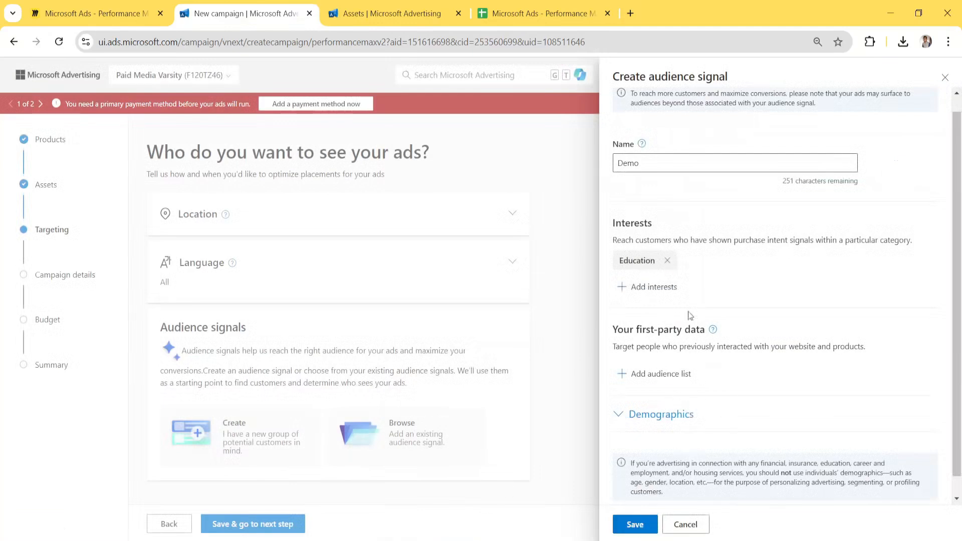
# Review the signal's age and gender demographics, save the audience signal and continue to the campaign details
pyautogui.scroll(-1, 650, 335)
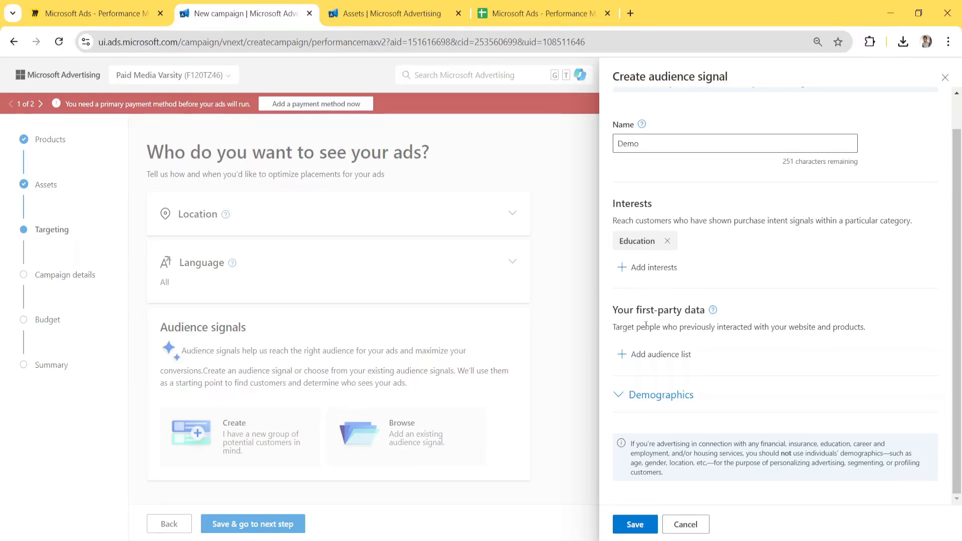
pyautogui.click(622, 396)
pyautogui.scroll(-3, 625, 401)
pyautogui.scroll(-1, 625, 401)
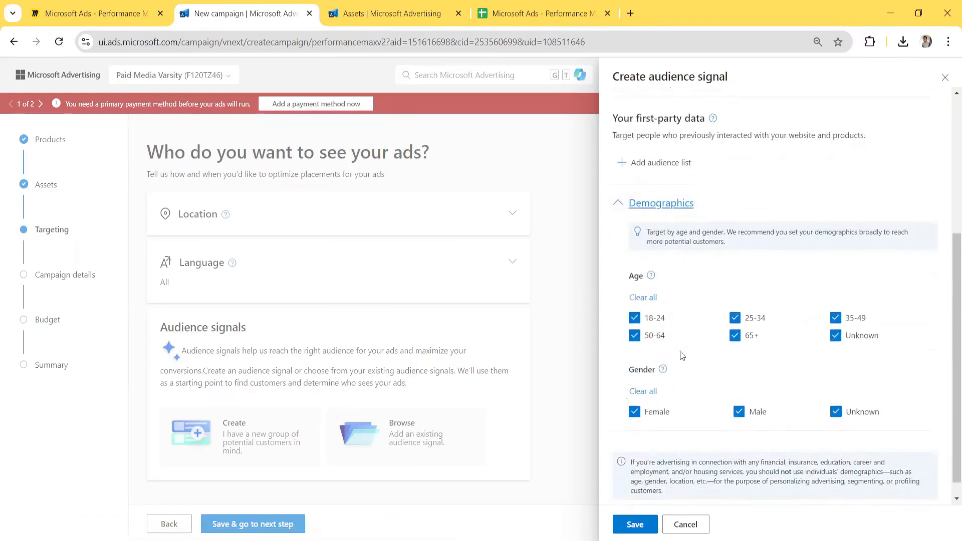
pyautogui.scroll(-1, 758, 366)
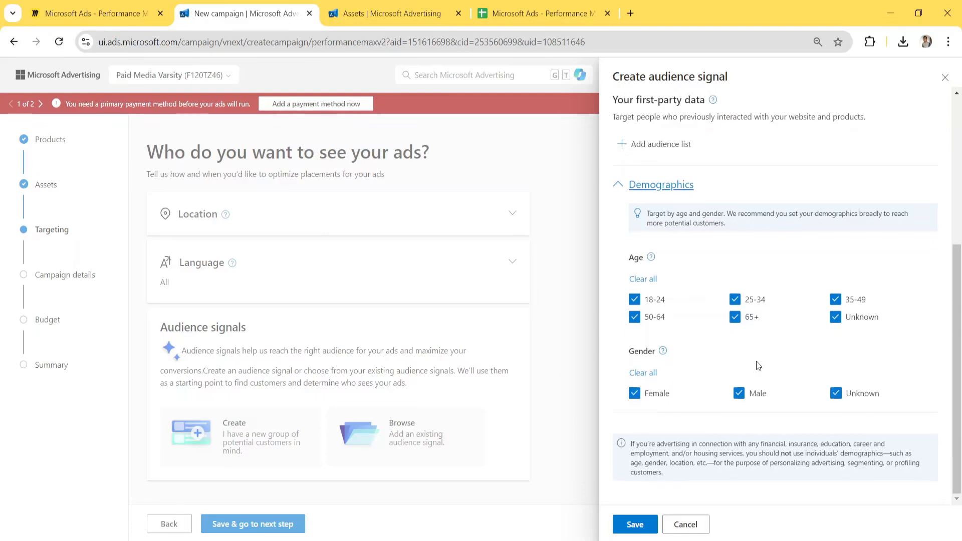
pyautogui.scroll(5, 758, 366)
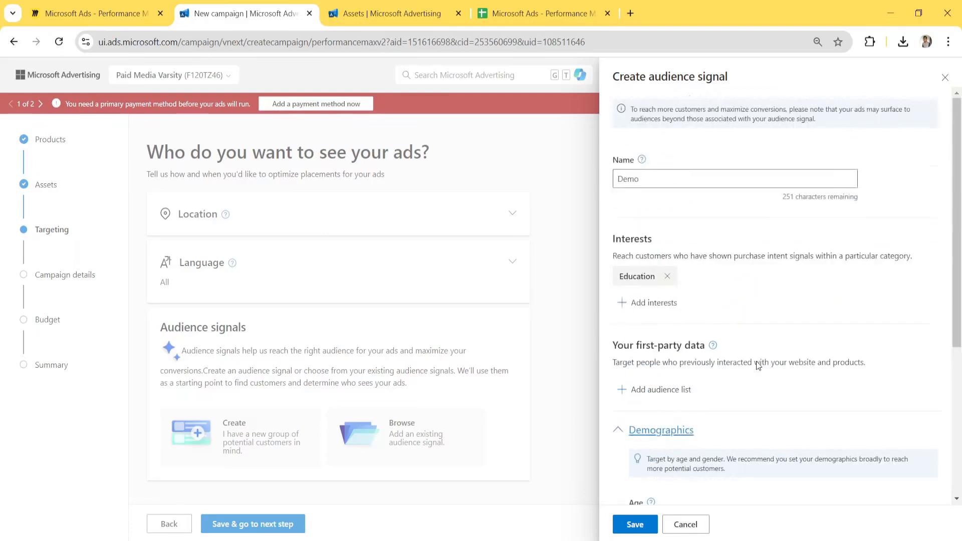
pyautogui.click(632, 527)
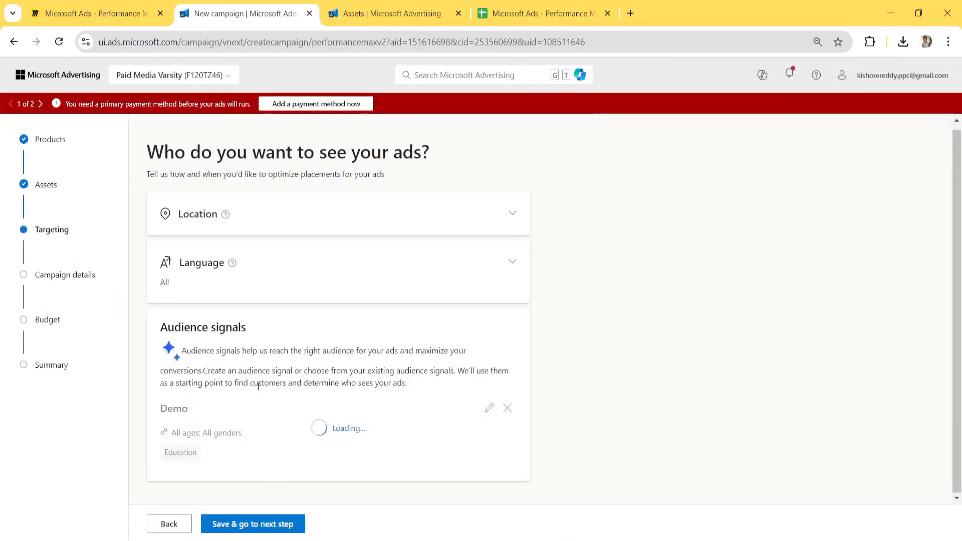
pyautogui.scroll(-1, 258, 386)
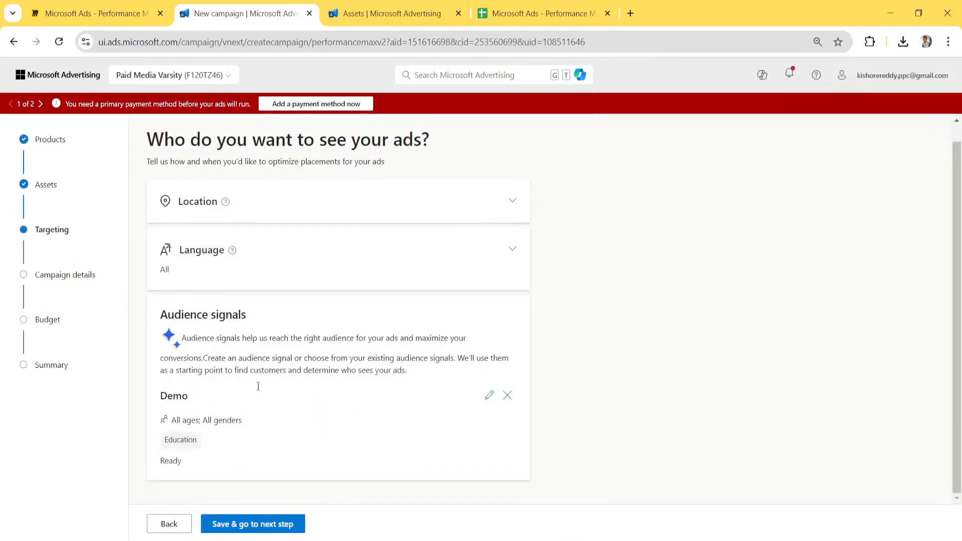
pyautogui.click(257, 523)
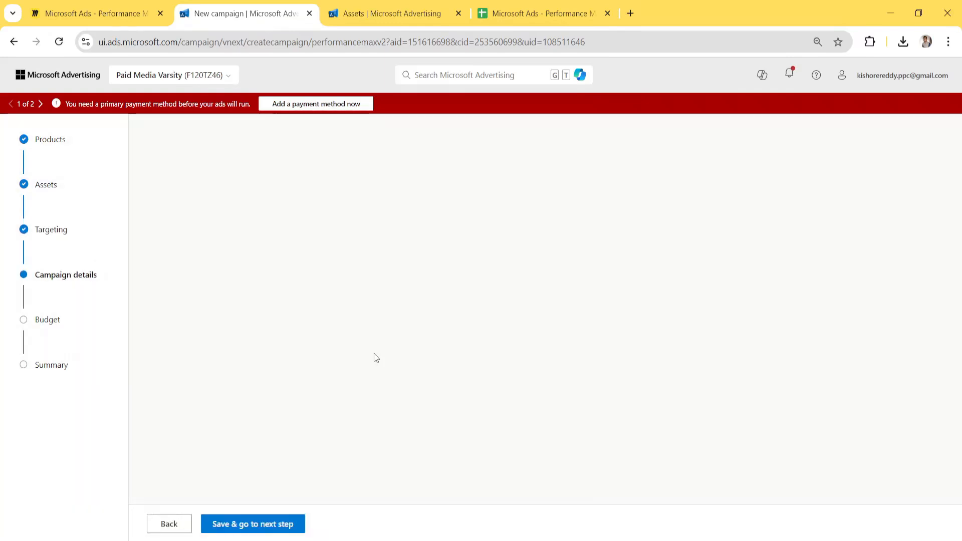
# Replace the default campaign name with Demo Campaign
pyautogui.click(267, 236)
pyautogui.hotkey('ctrl', 'a')
pyautogui.press('BackSpace')
pyautogui.write('De')
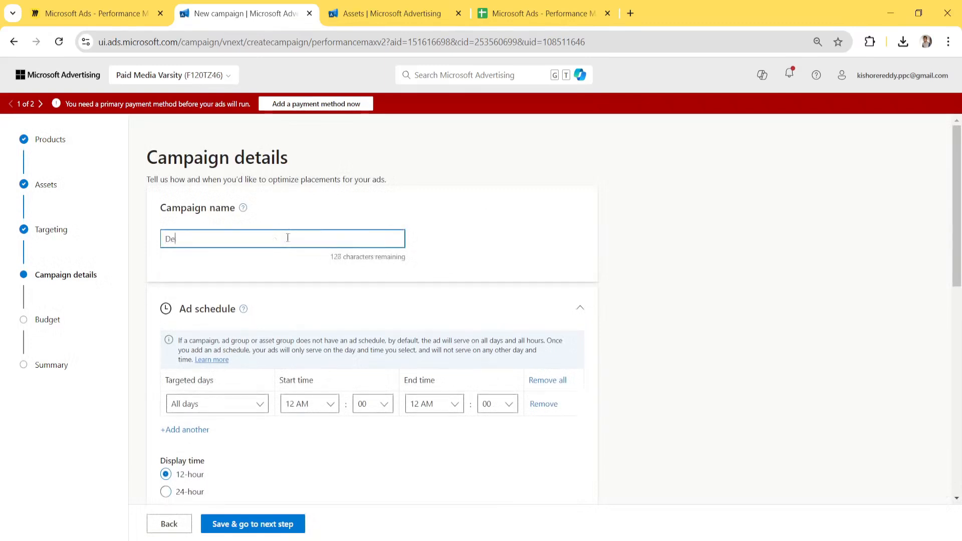
pyautogui.write('mo Campaign')
# Turn off Final URL expansion in the advanced campaign settings to use the final URL only, and expand the page feeds settings
pyautogui.scroll(-3, 353, 282)
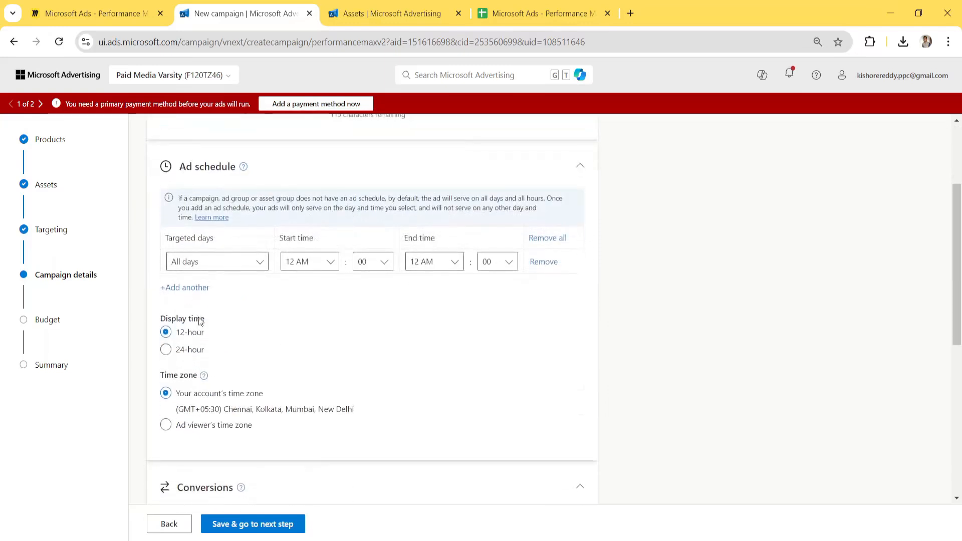
pyautogui.scroll(-4, 295, 365)
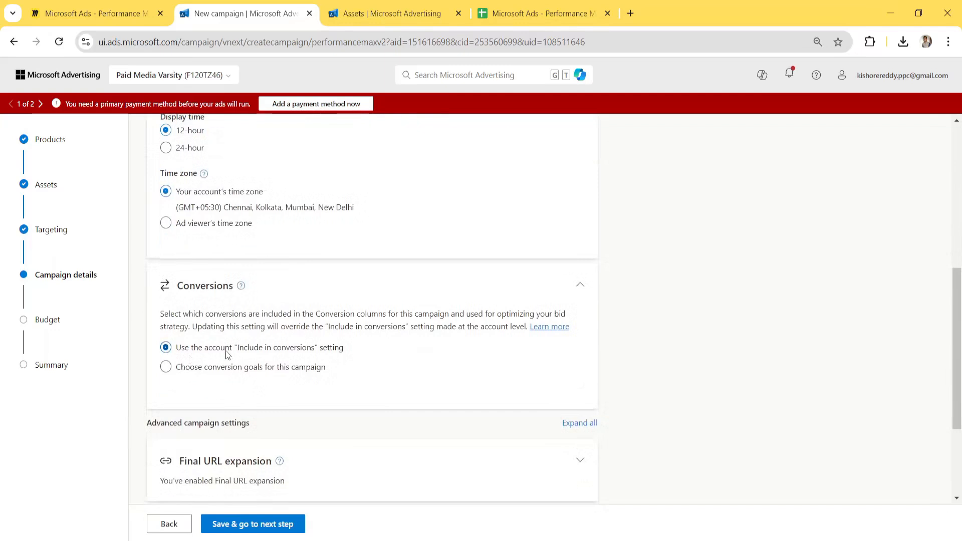
pyautogui.scroll(-1, 228, 355)
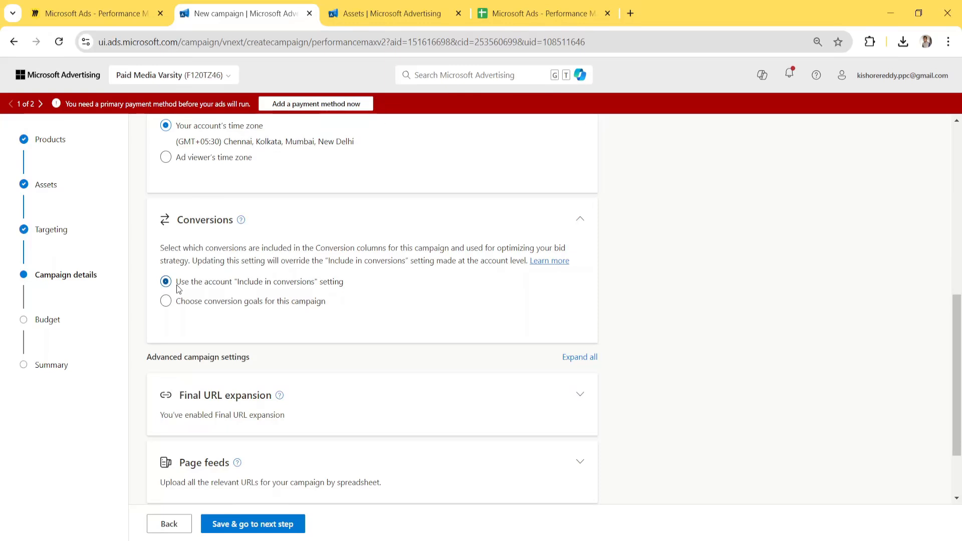
pyautogui.scroll(-2, 177, 286)
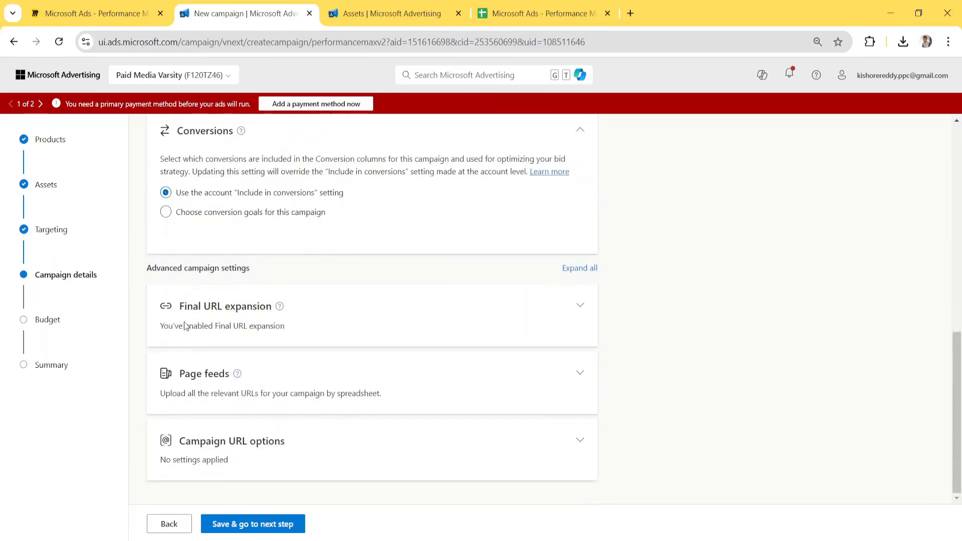
pyautogui.click(572, 311)
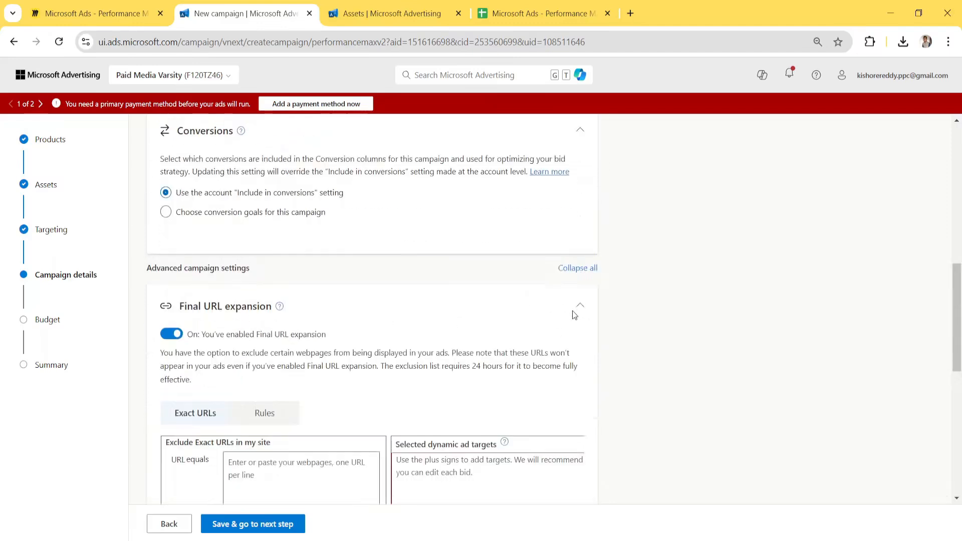
pyautogui.scroll(-1, 422, 342)
pyautogui.scroll(-1, 422, 343)
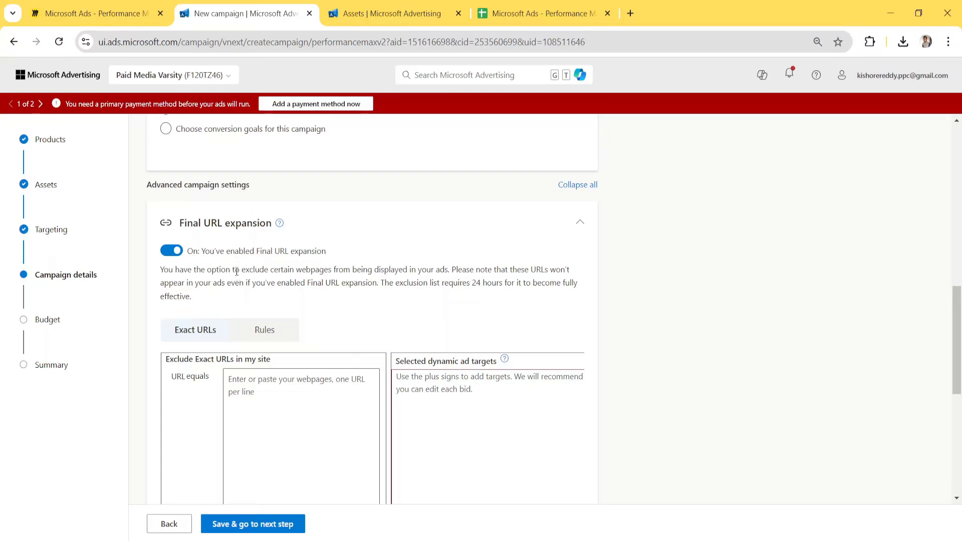
pyautogui.click(176, 251)
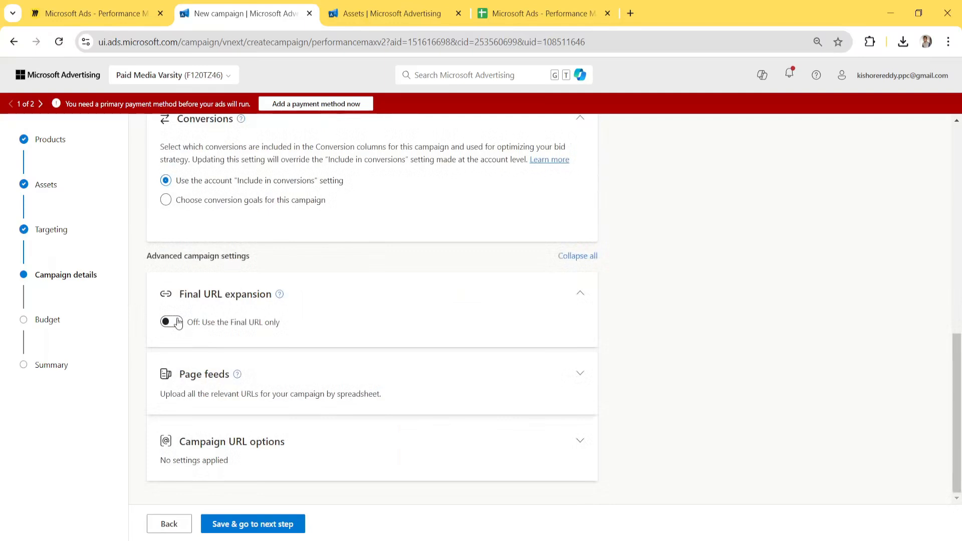
pyautogui.click(581, 297)
pyautogui.click(421, 374)
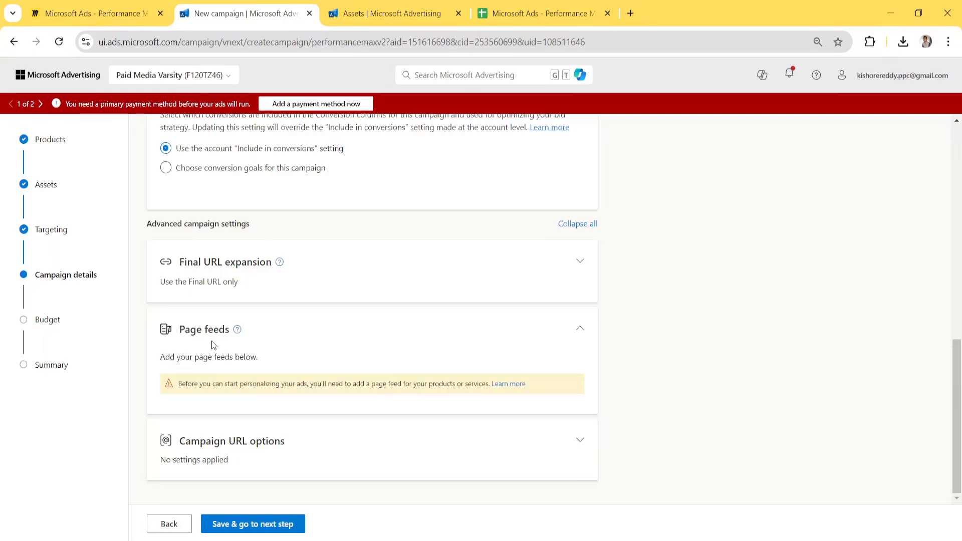
# In the other Microsoft Advertising tab, find the page feeds among the business data tools and open the upload form for a new feed
pyautogui.click(385, 13)
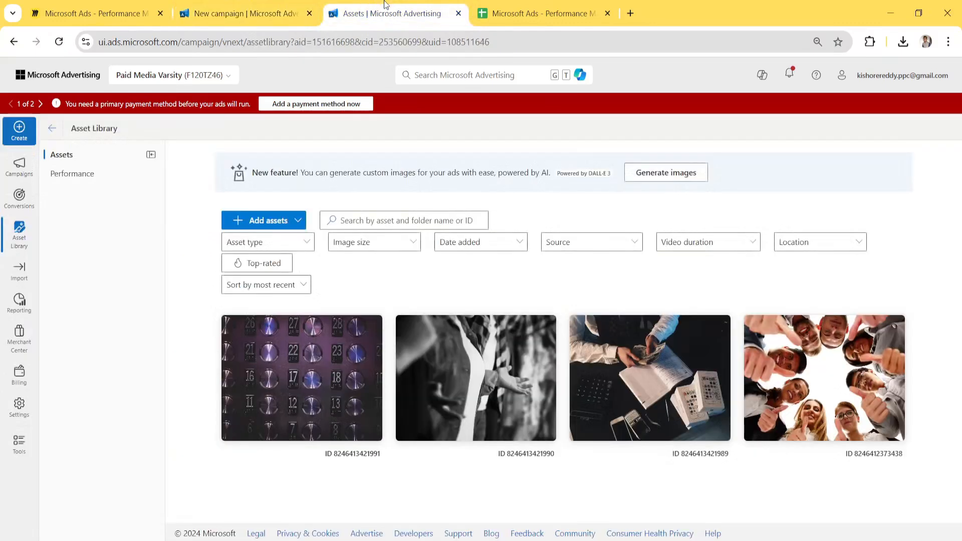
pyautogui.click(16, 444)
pyautogui.scroll(-1, 486, 376)
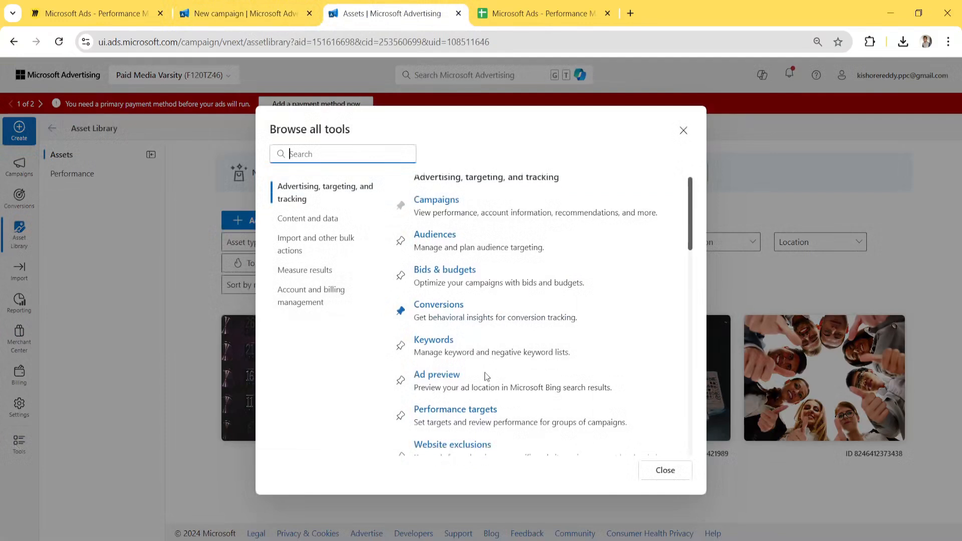
pyautogui.scroll(-10, 485, 377)
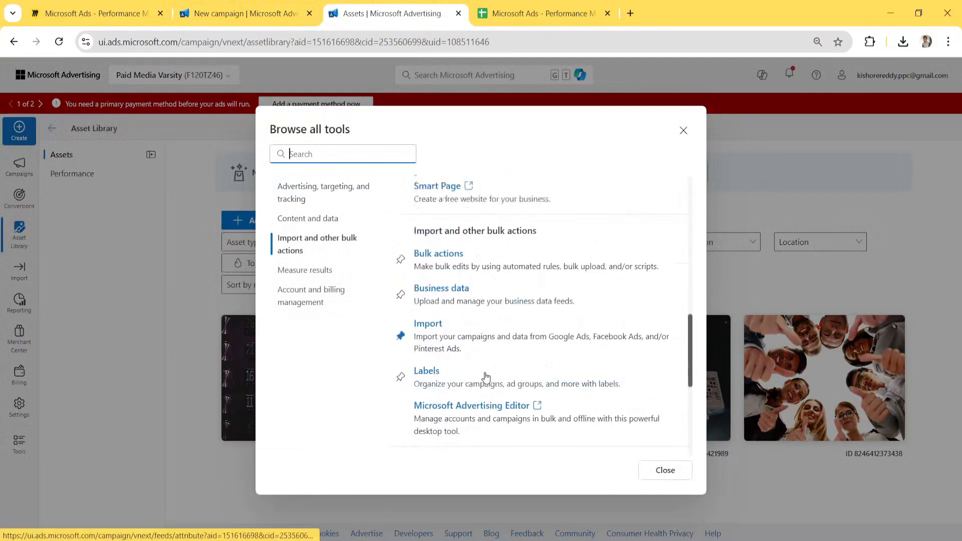
pyautogui.click(436, 278)
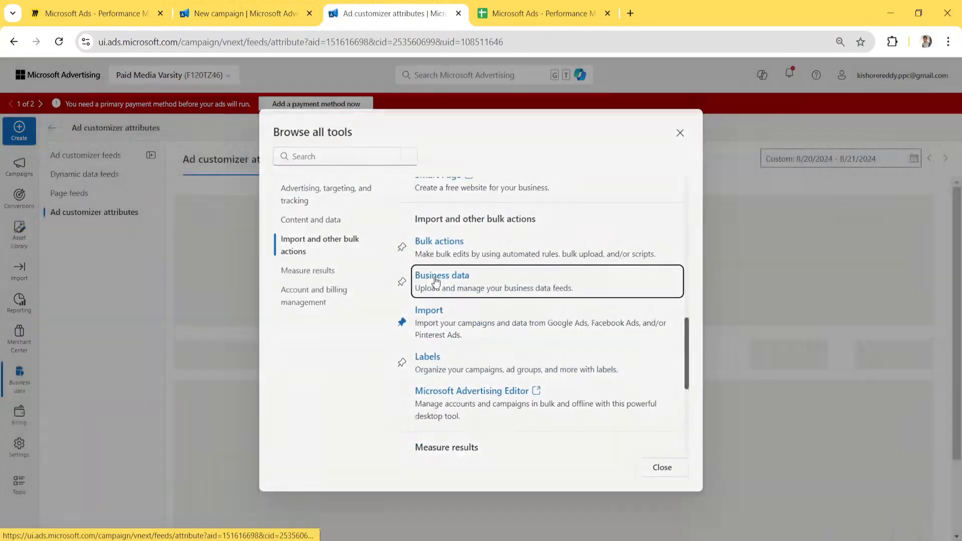
pyautogui.moveTo(74, 193)
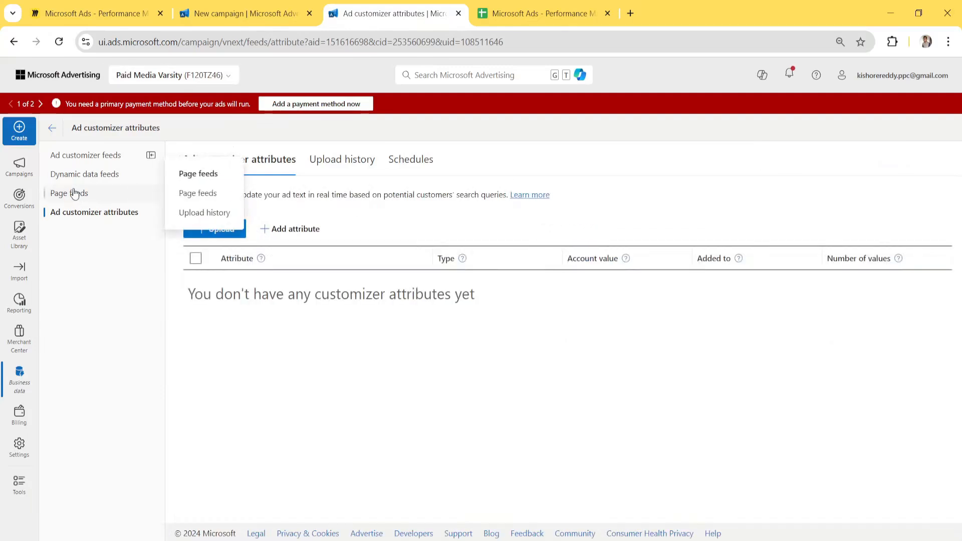
pyautogui.click(74, 193)
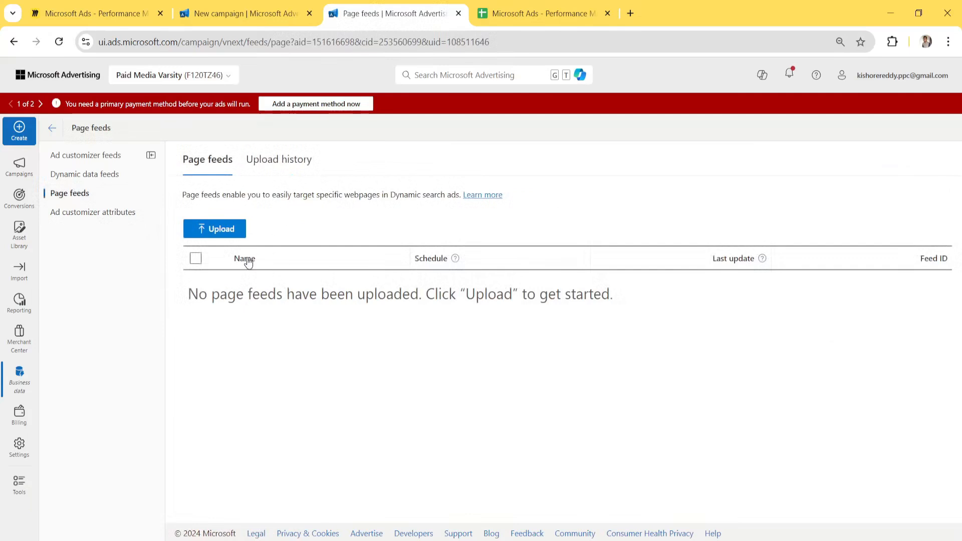
pyautogui.click(223, 234)
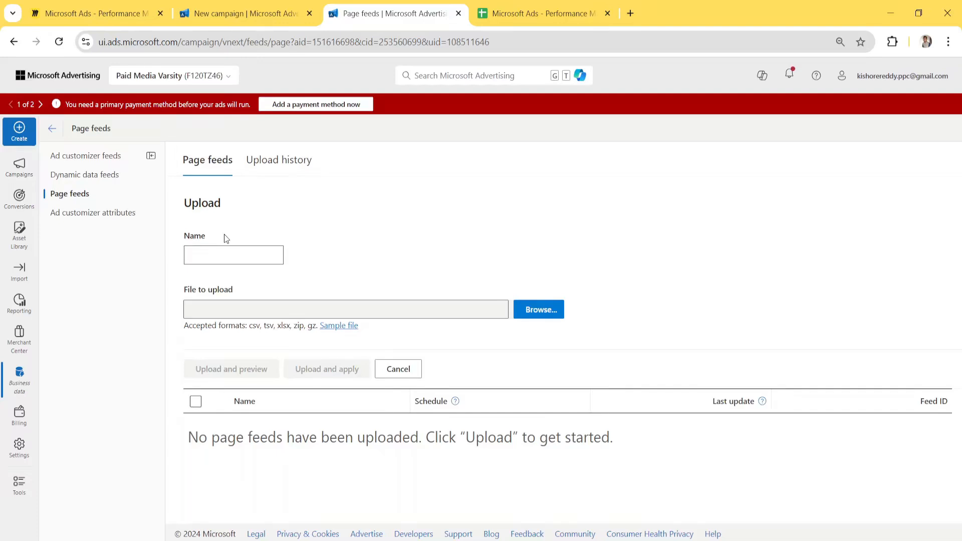
# Back in the campaign draft, review the tracking fields in the campaign URL options, then save the campaign details and continue to the budget
pyautogui.click(234, 17)
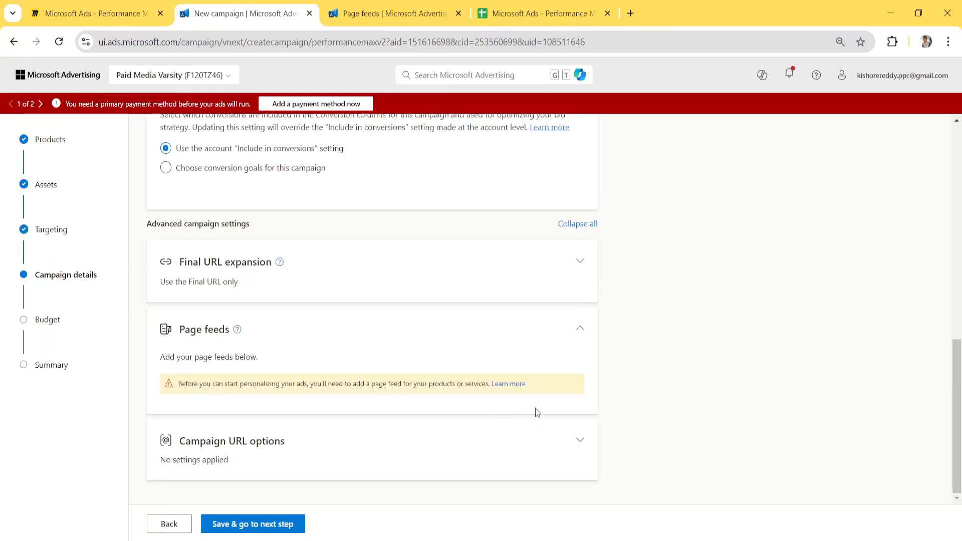
pyautogui.click(580, 442)
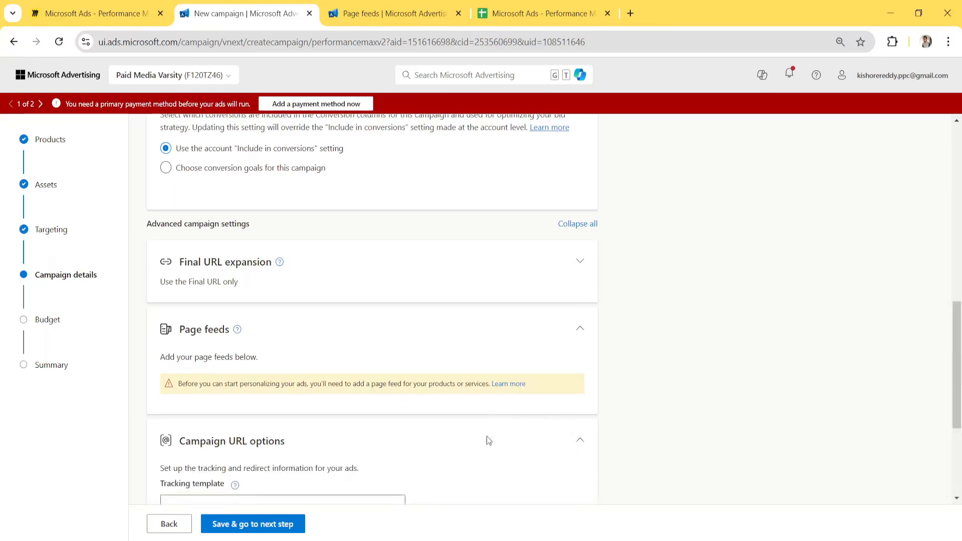
pyautogui.scroll(-3, 452, 446)
pyautogui.scroll(-1, 453, 447)
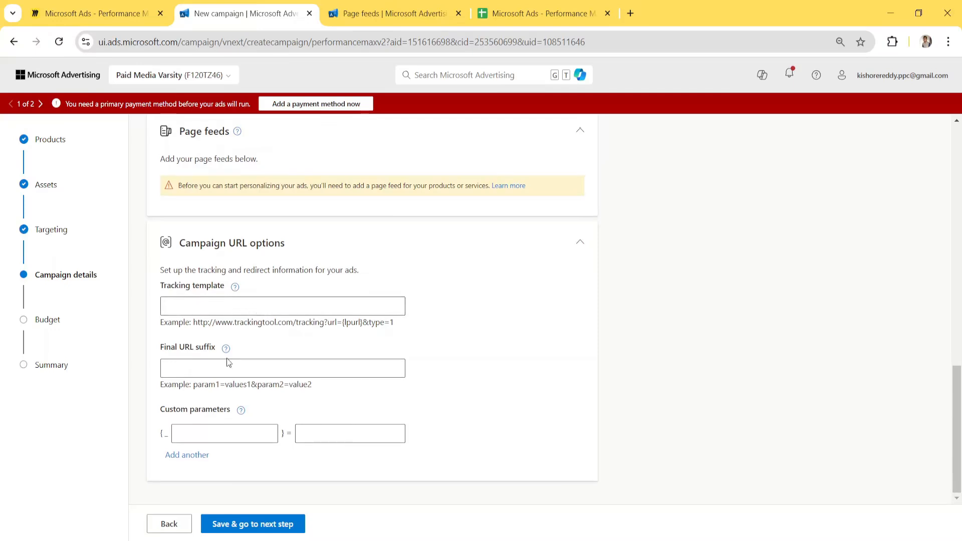
pyautogui.click(259, 526)
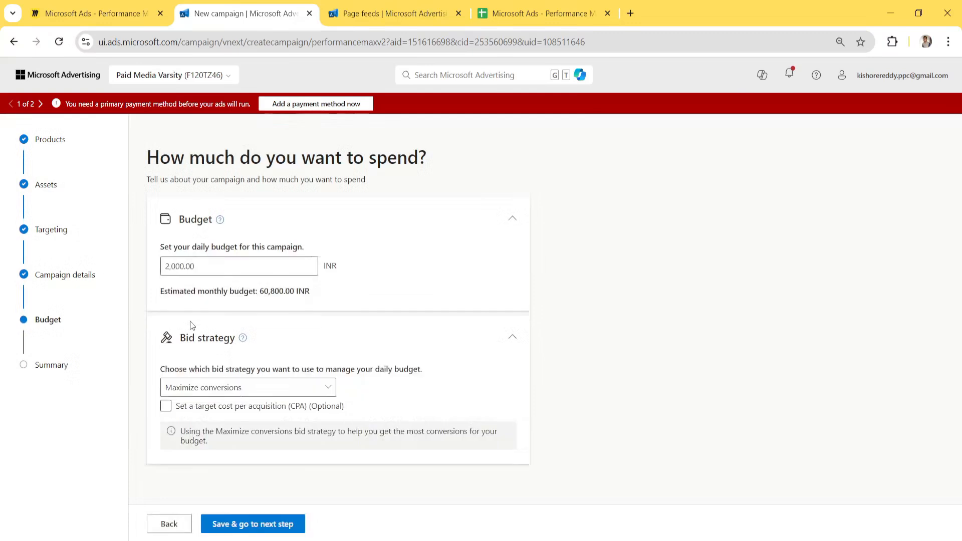
# Set the bid strategy to Maximize conversion value without a target ROAS, then save and continue to the summary
pyautogui.click(214, 386)
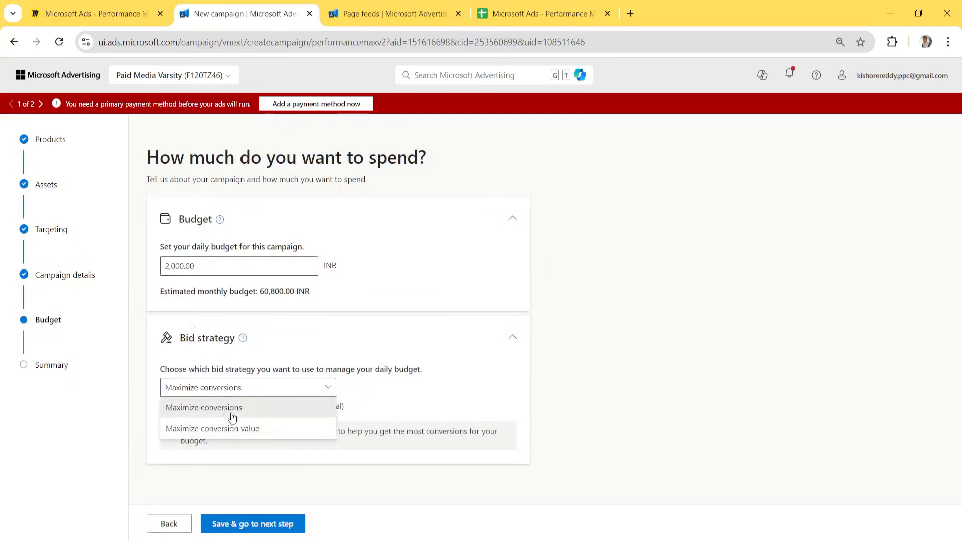
pyautogui.click(289, 430)
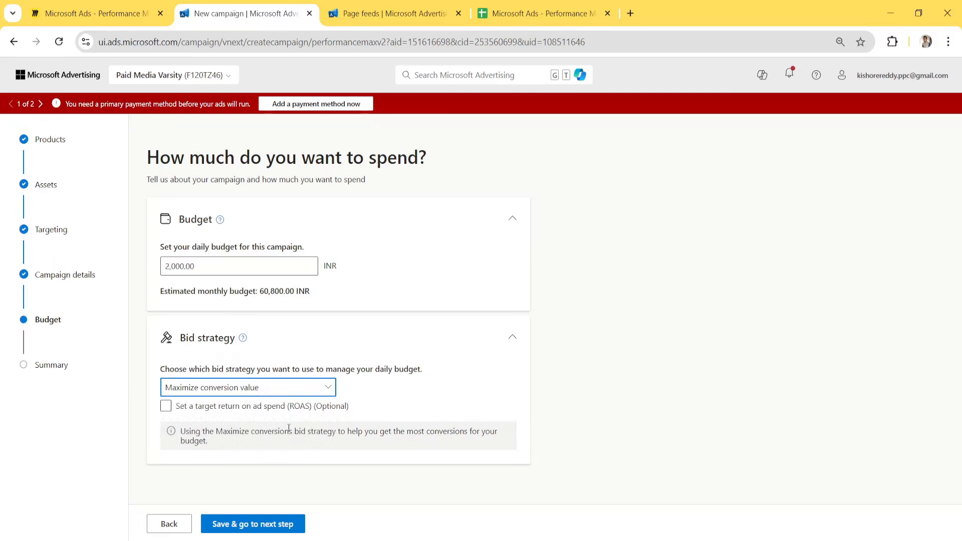
pyautogui.click(167, 407)
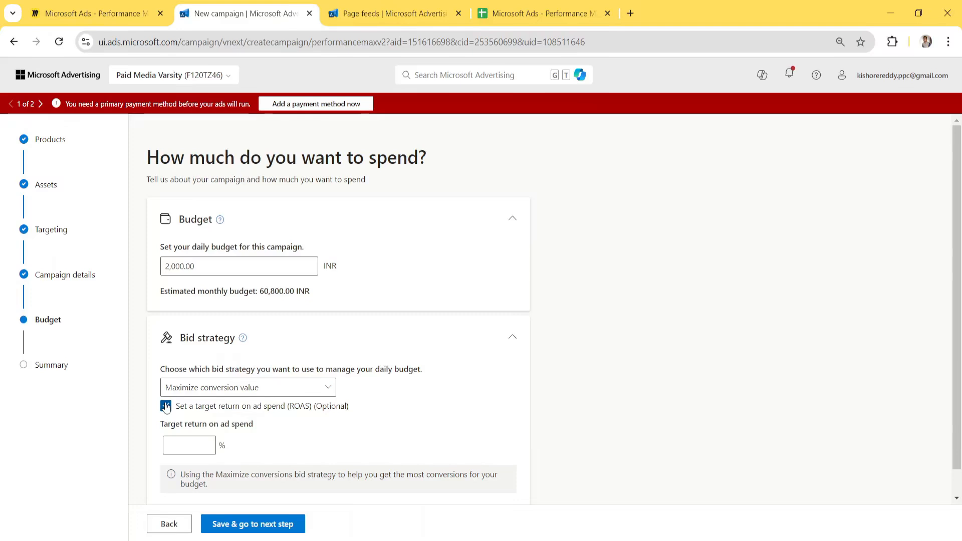
pyautogui.click(166, 406)
pyautogui.click(262, 522)
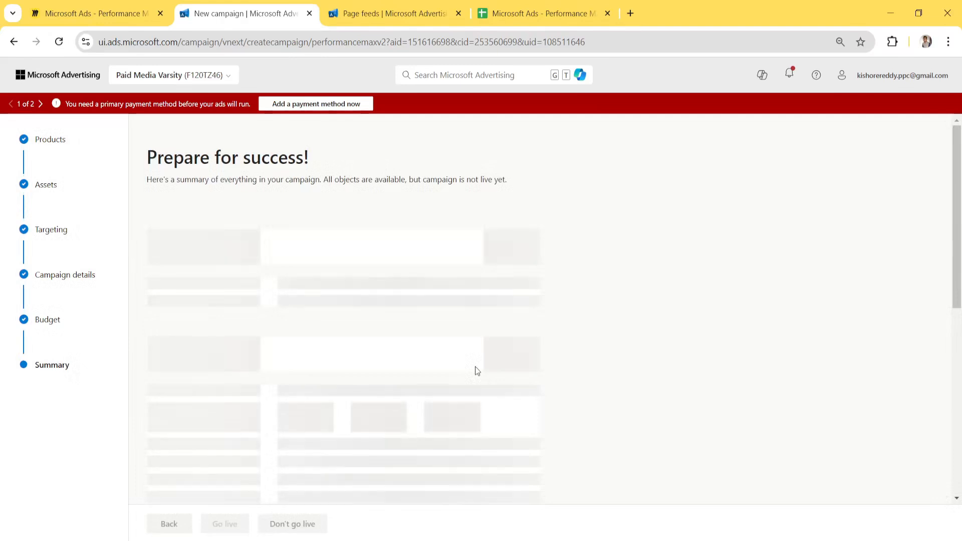
# Review the campaign summary down to the budget section and take the campaign live
pyautogui.scroll(-12, 337, 387)
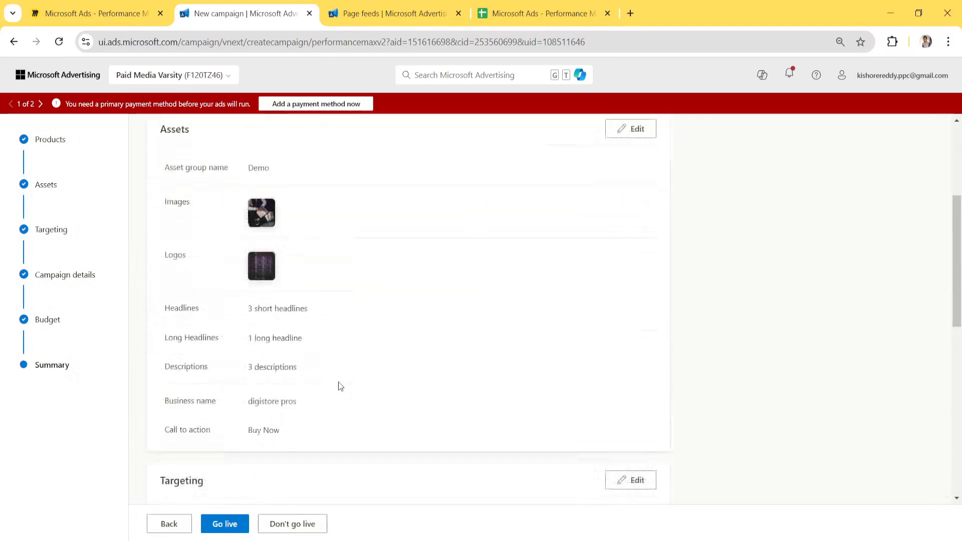
pyautogui.scroll(-1, 340, 386)
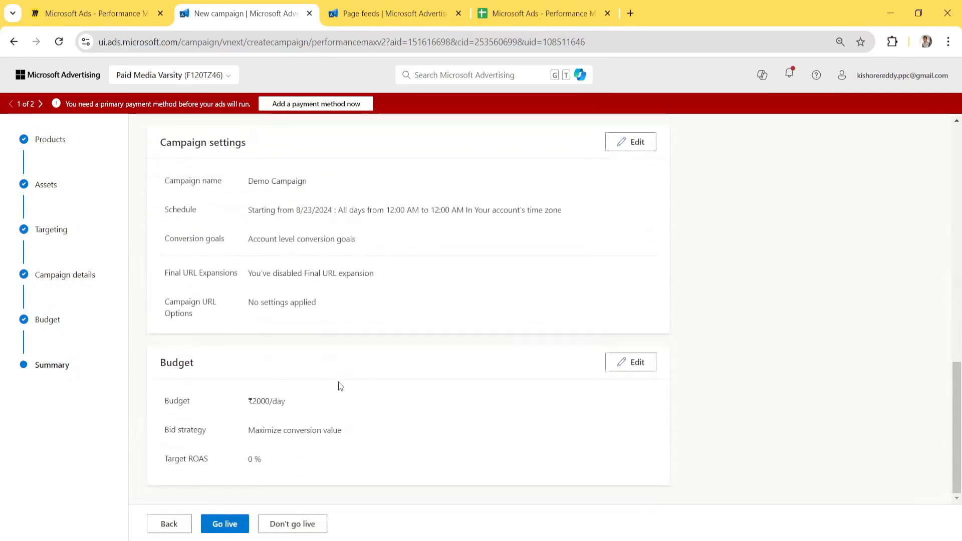
pyautogui.click(224, 525)
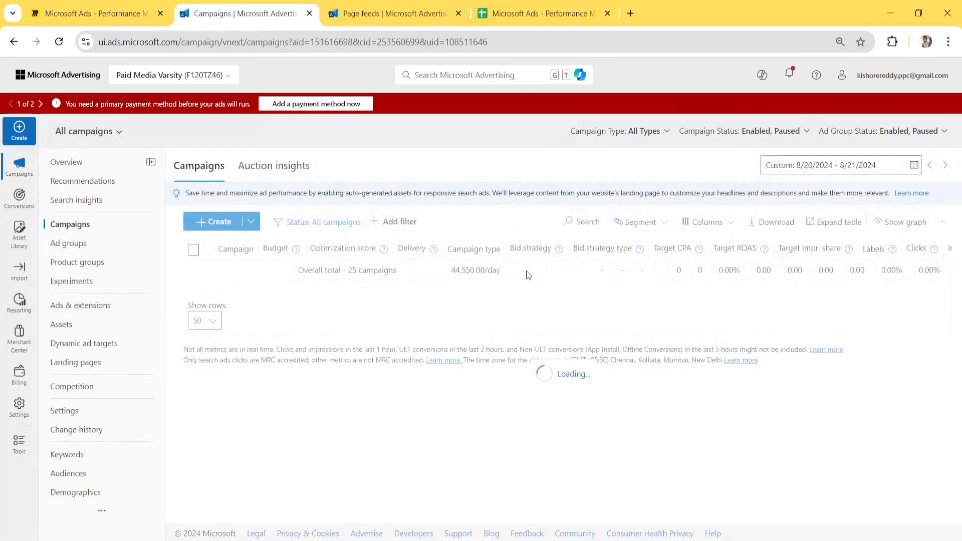
# Filter the campaigns list by type to show only Performance Max campaigns
pyautogui.click(109, 135)
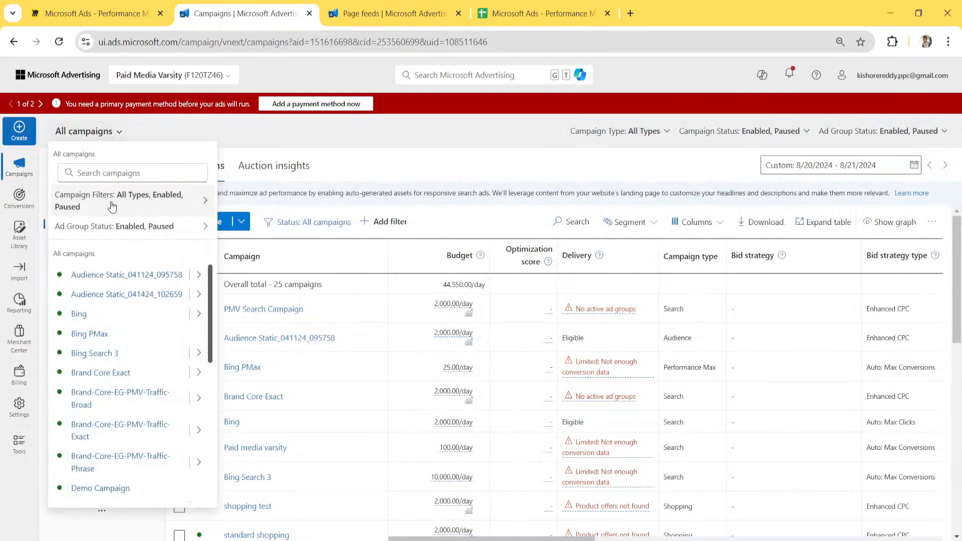
pyautogui.moveTo(152, 206)
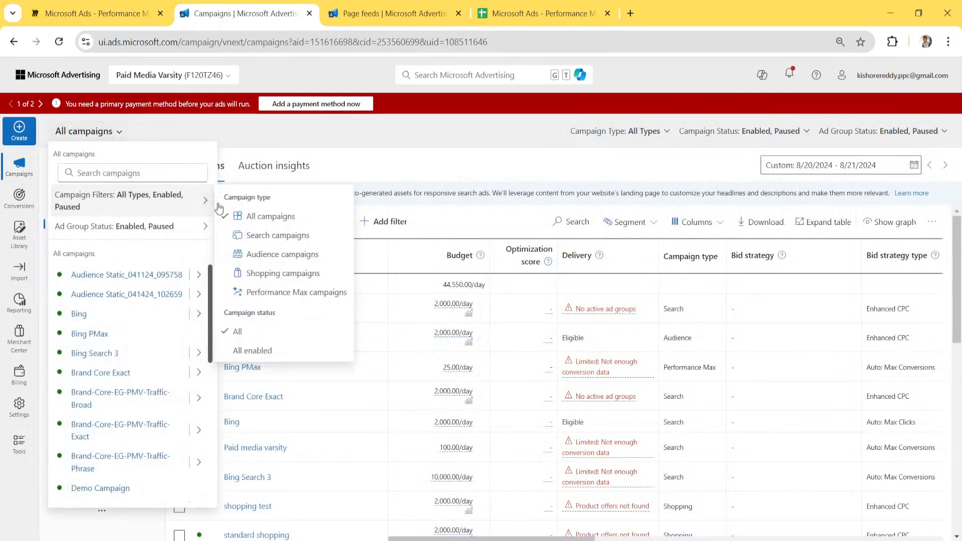
pyautogui.click(287, 292)
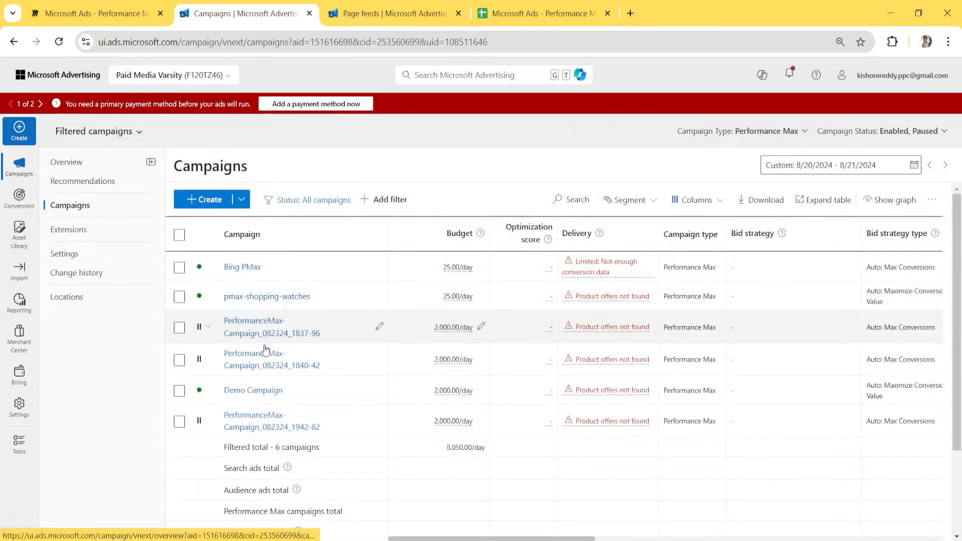
# Open Demo Campaign and examine its overview and listing groups
pyautogui.click(257, 394)
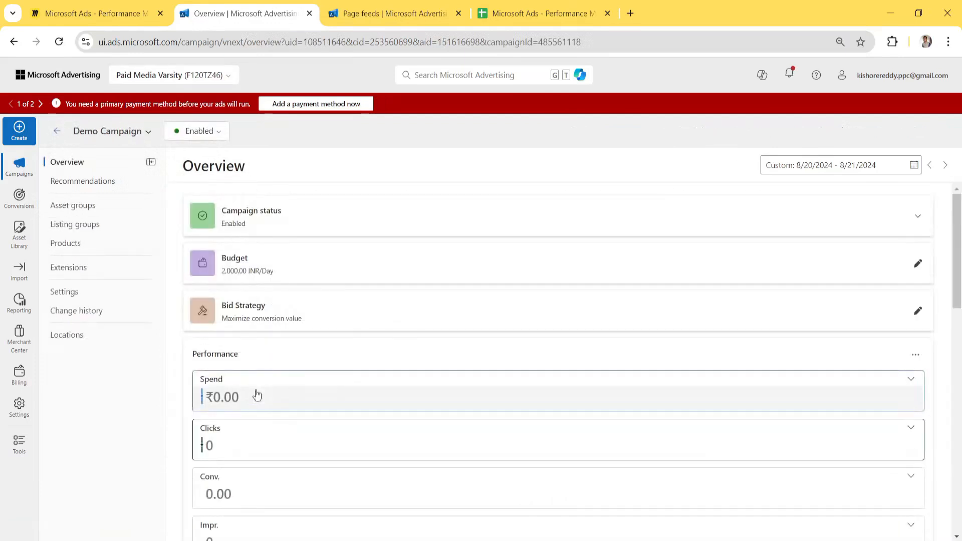
pyautogui.scroll(-2, 256, 396)
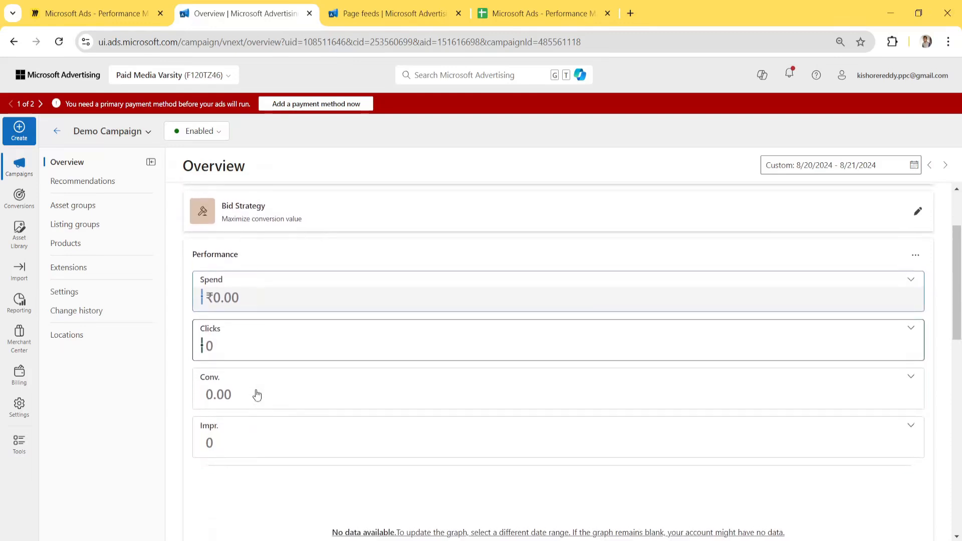
pyautogui.scroll(-2, 257, 396)
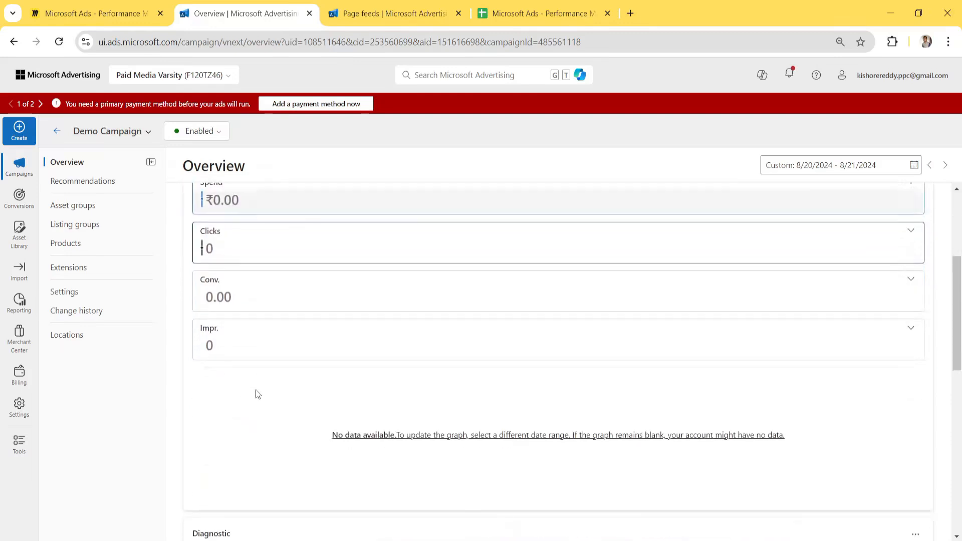
pyautogui.click(83, 231)
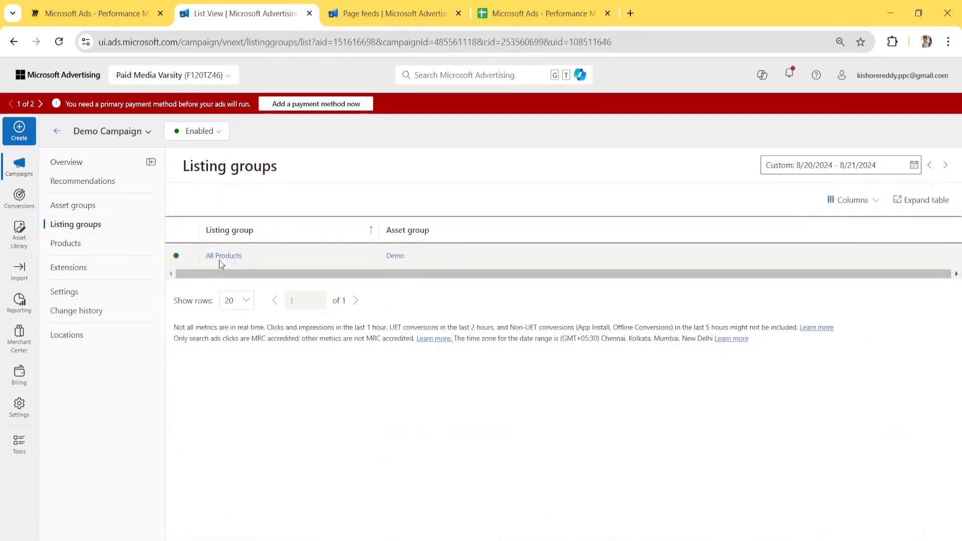
pyautogui.moveTo(219, 261)
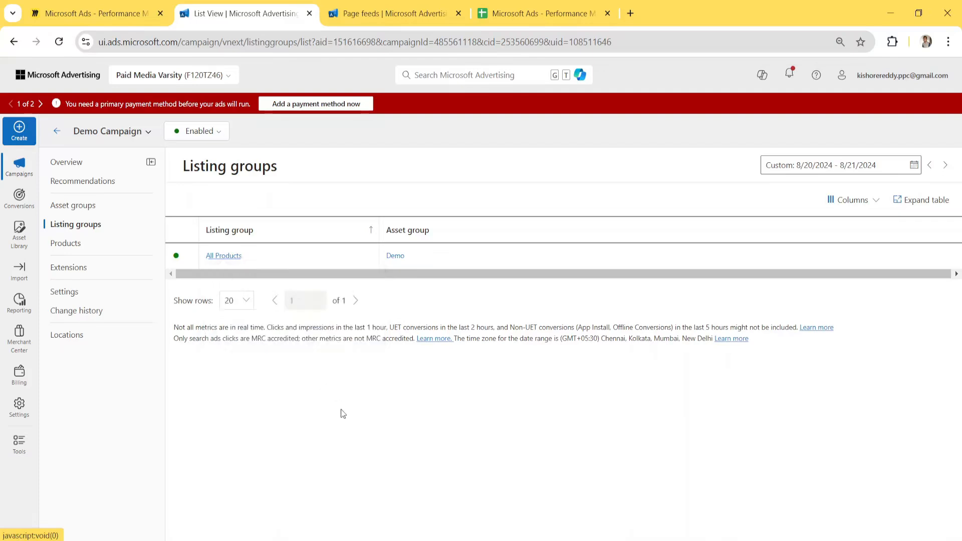
# Return to the filtered campaigns list and open the listing groups of the pmax-shopping-watches campaign
pyautogui.click(57, 131)
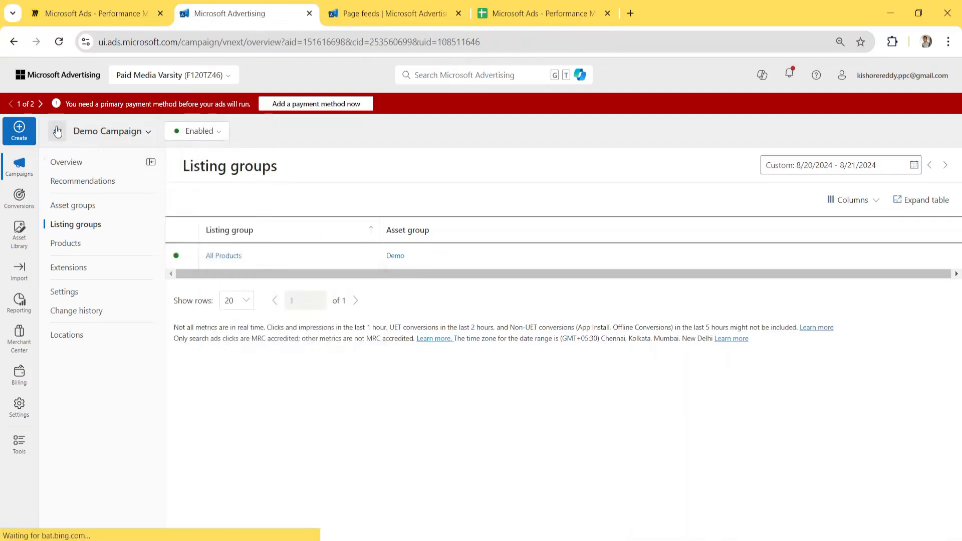
pyautogui.moveTo(89, 192)
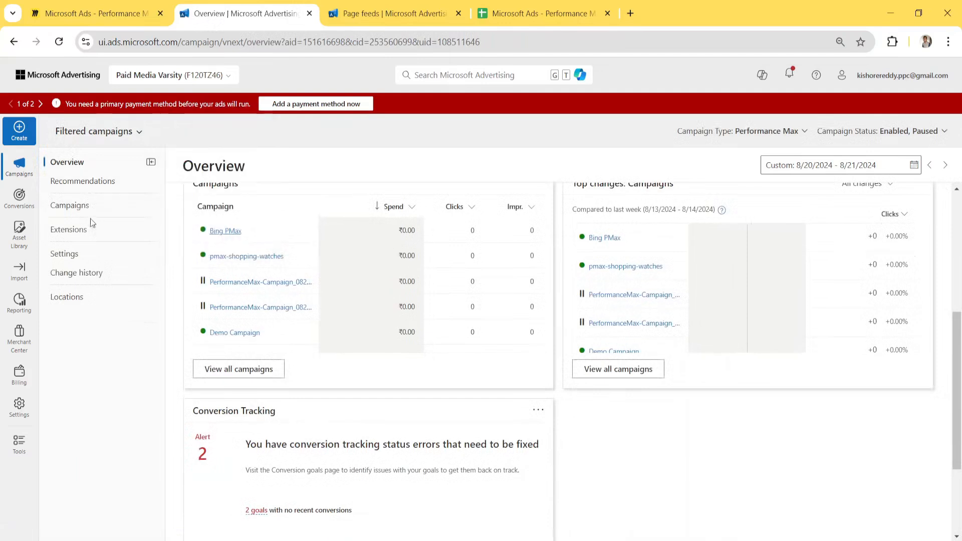
pyautogui.click(91, 210)
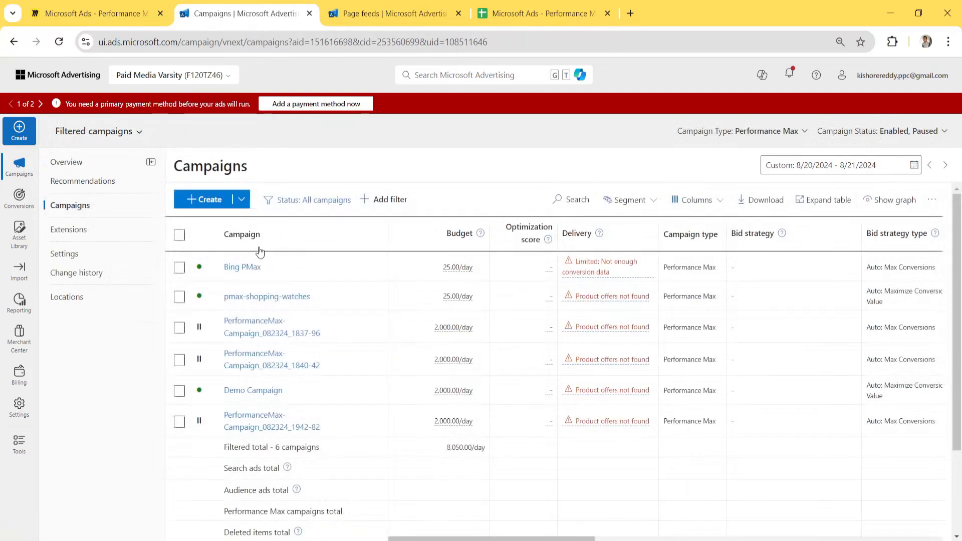
pyautogui.click(250, 296)
pyautogui.click(99, 224)
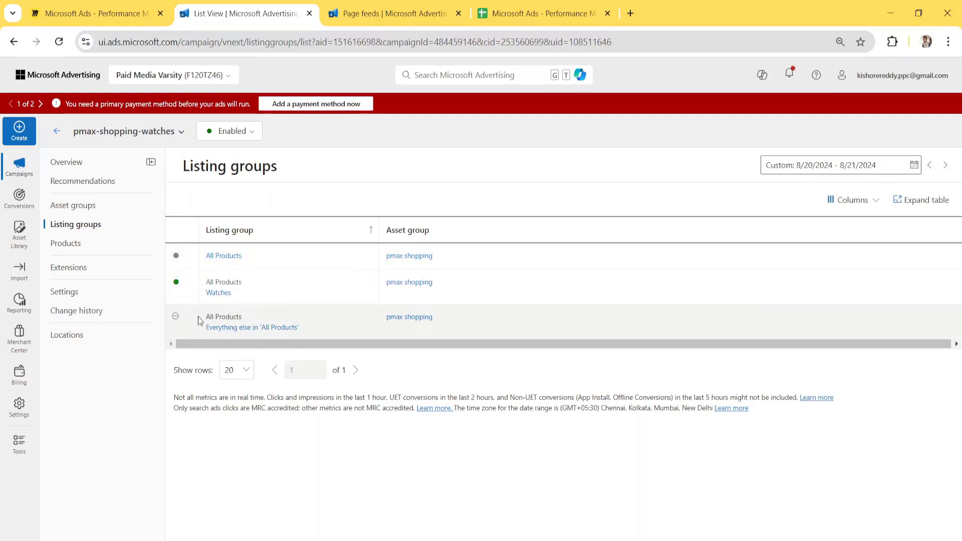
# Set the "Everything else in 'All Products'" listing group of the pmax shopping asset group to Exclude
pyautogui.moveTo(223, 326)
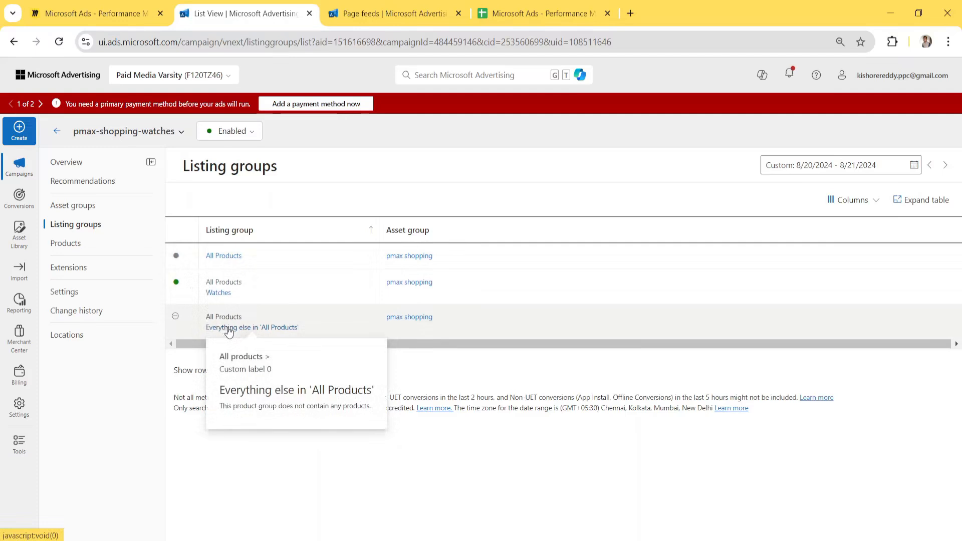
pyautogui.click(176, 318)
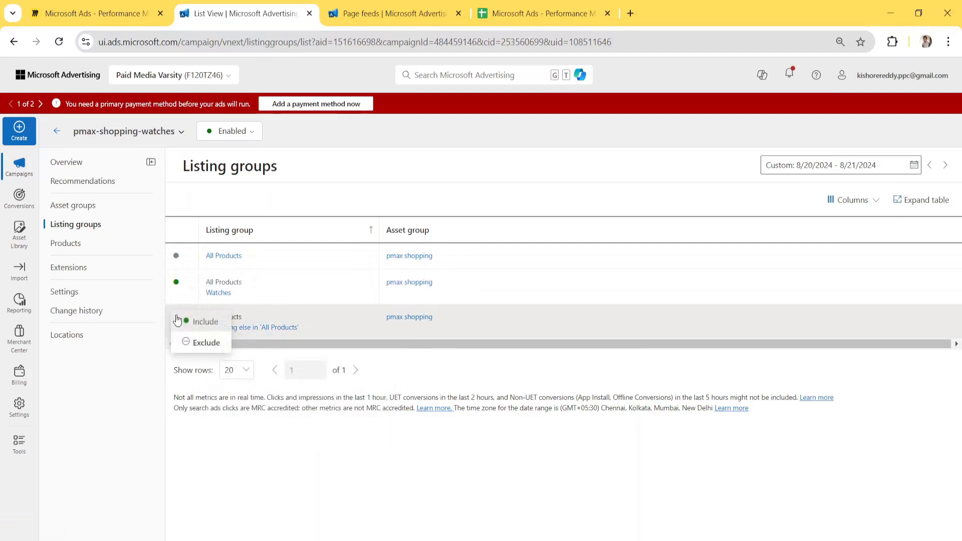
pyautogui.click(205, 344)
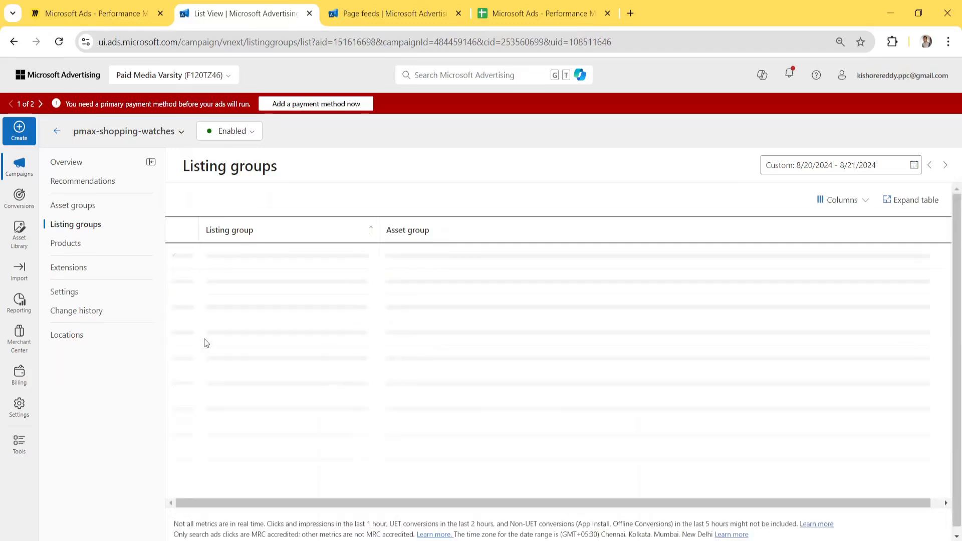